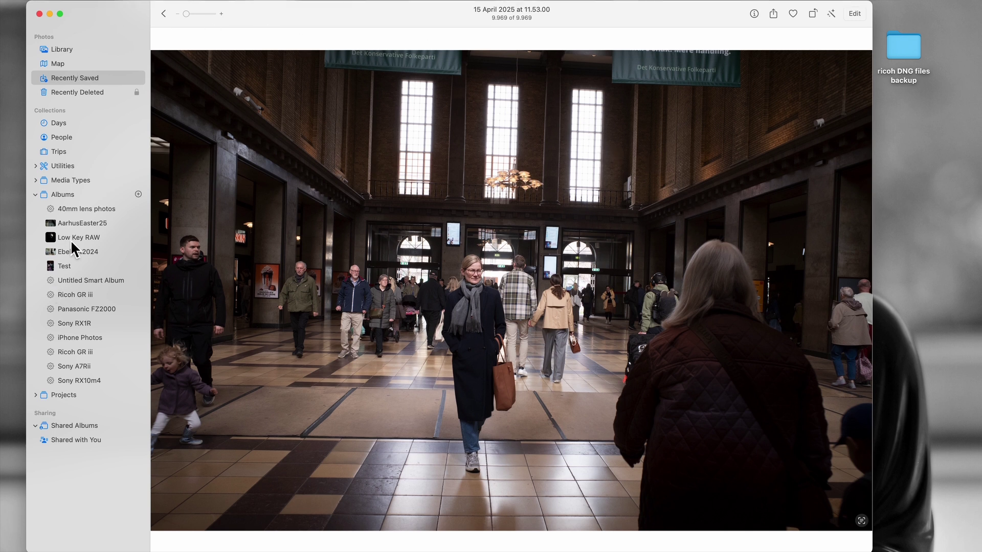
Step: Show the full Library grid of 9.855 photos and 180 videos and scroll through it
{"action": "left_click", "coordinate": [66, 51]}
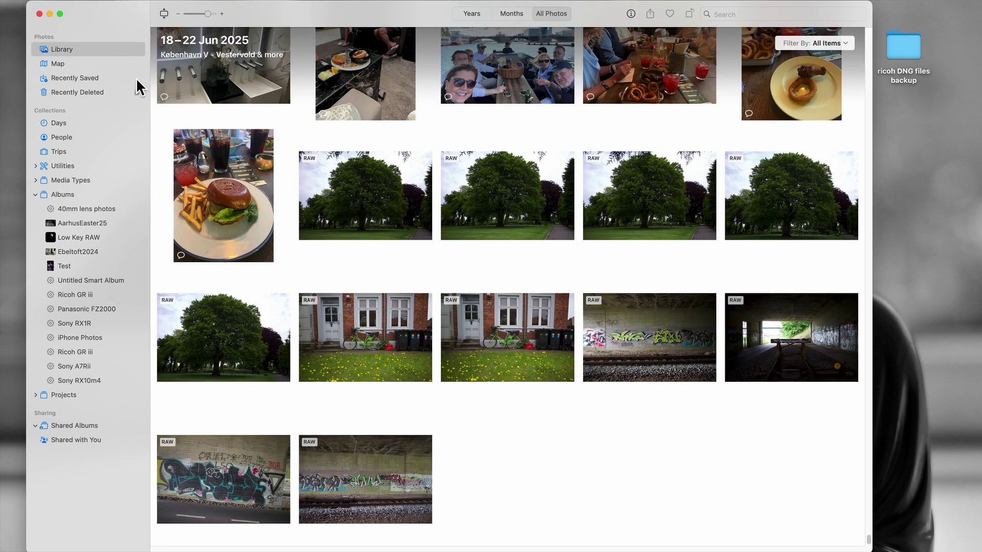
{"action": "scroll", "coordinate": [600, 436], "scroll_direction": "up", "scroll_amount": 5}
{"action": "scroll", "coordinate": [600, 436], "scroll_direction": "up", "scroll_amount": 5}
{"action": "scroll", "coordinate": [600, 436], "scroll_direction": "down", "scroll_amount": 10}
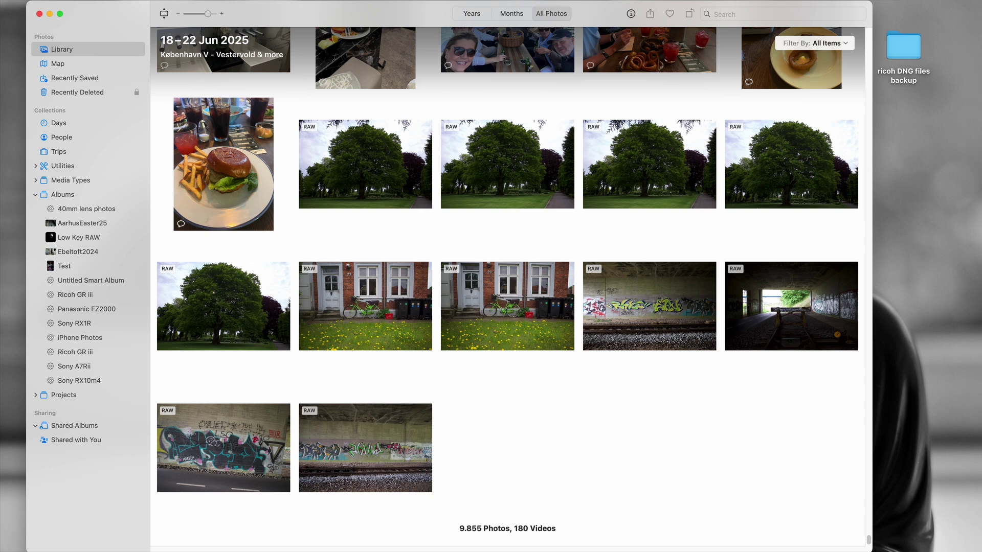
Step: Bring the Photo Edits Basics notes forward and move the window toward the lower right
{"action": "key", "text": "super+Tab"}
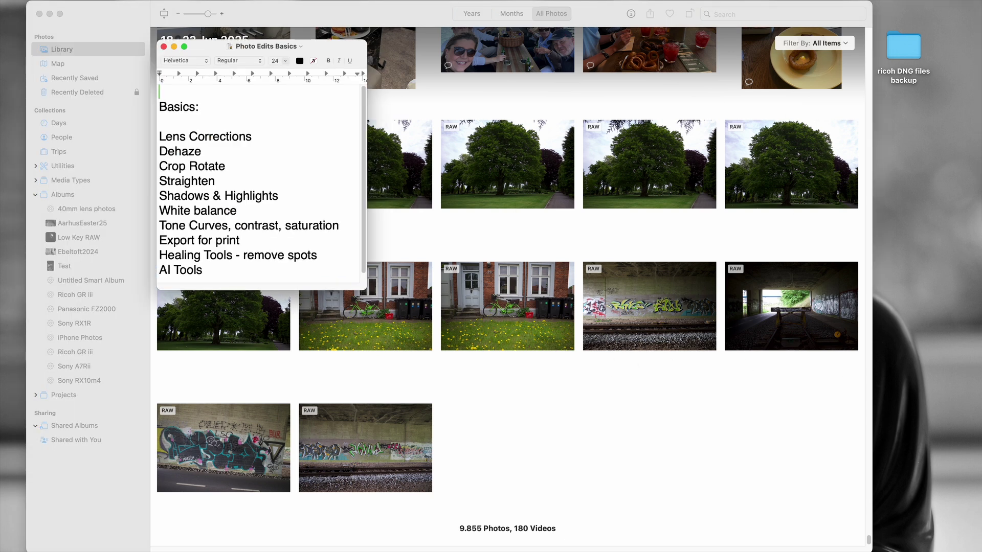
{"action": "left_click_drag", "start_coordinate": [203, 49], "coordinate": [671, 237]}
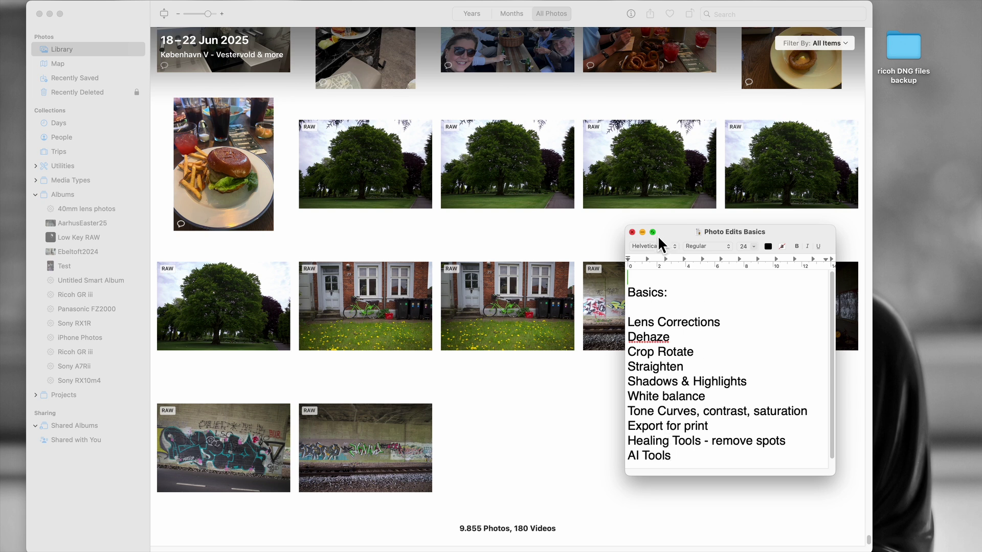
{"action": "mouse_move", "coordinate": [659, 234]}
Step: Close the notes and open the Ricoh GR iii album of 3.266 RAW photos
{"action": "left_click", "coordinate": [633, 232]}
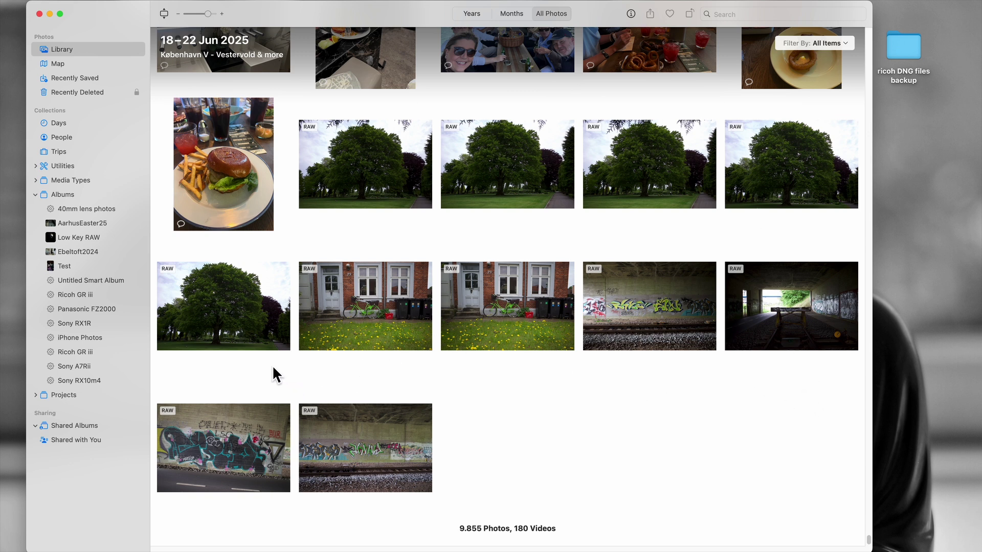
{"action": "left_click", "coordinate": [65, 196]}
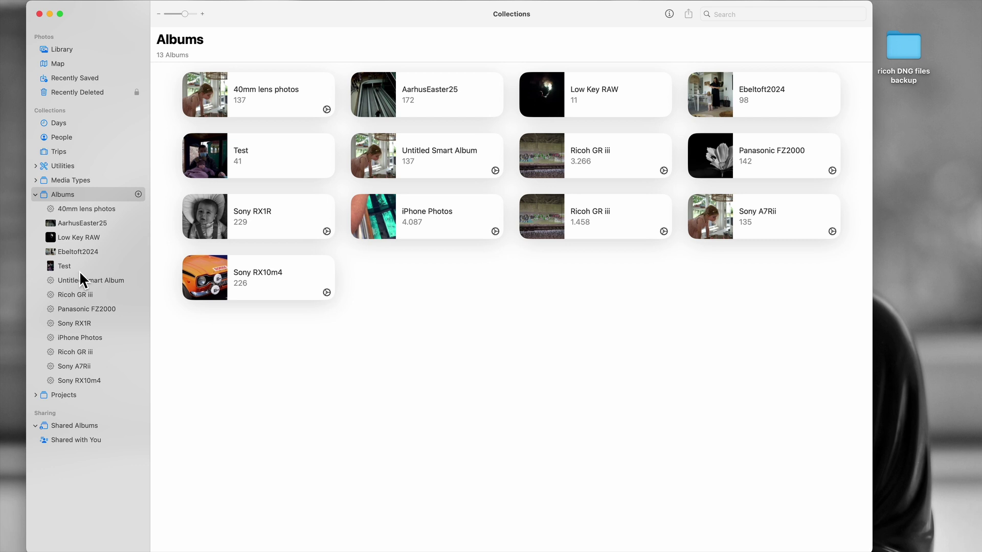
{"action": "left_click", "coordinate": [72, 295]}
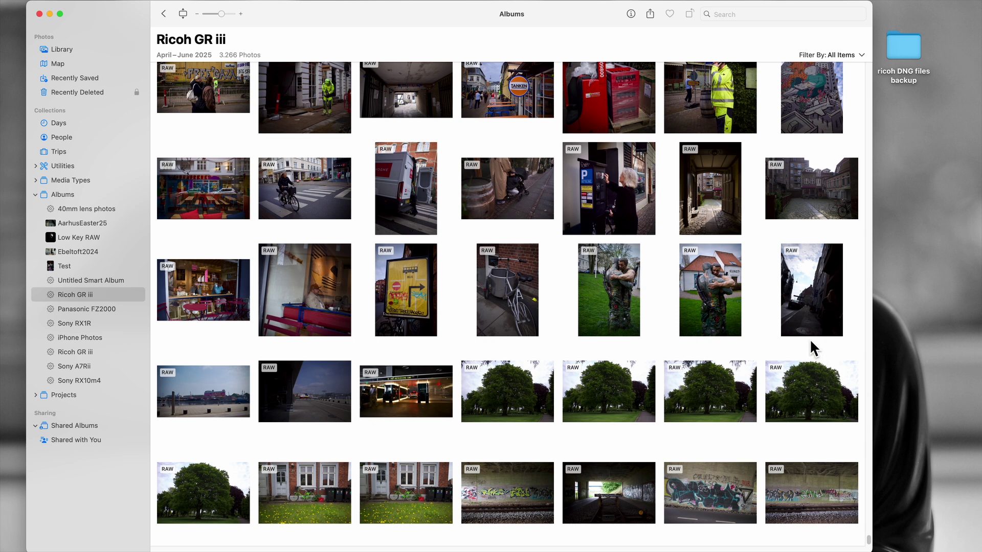
{"action": "mouse_move", "coordinate": [588, 423]}
{"action": "mouse_move", "coordinate": [227, 381]}
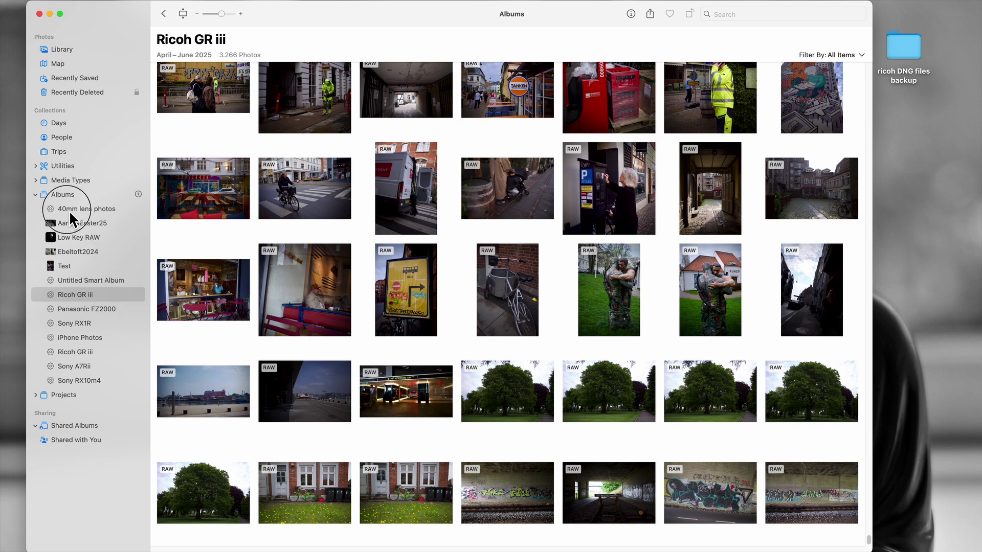
Step: Delete the 40mm lens photos smart album and confirm the deletion
{"action": "left_click", "coordinate": [69, 211]}
{"action": "right_click", "coordinate": [72, 210]}
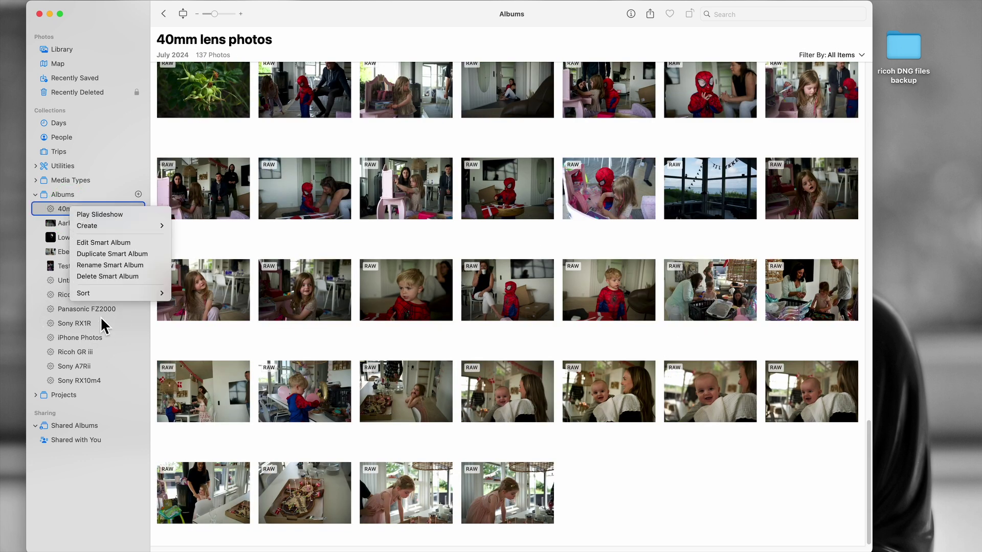
{"action": "mouse_move", "coordinate": [79, 224]}
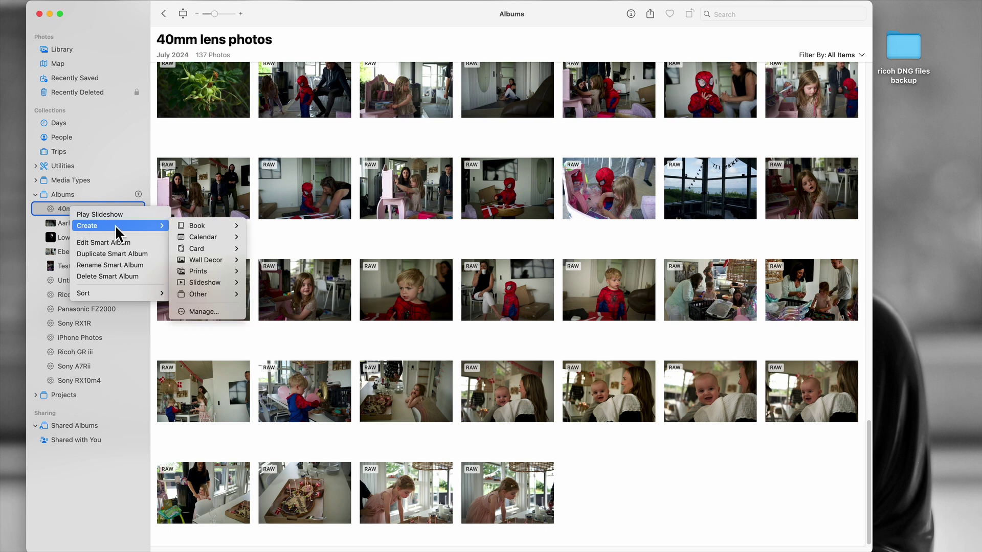
{"action": "key", "text": "Escape"}
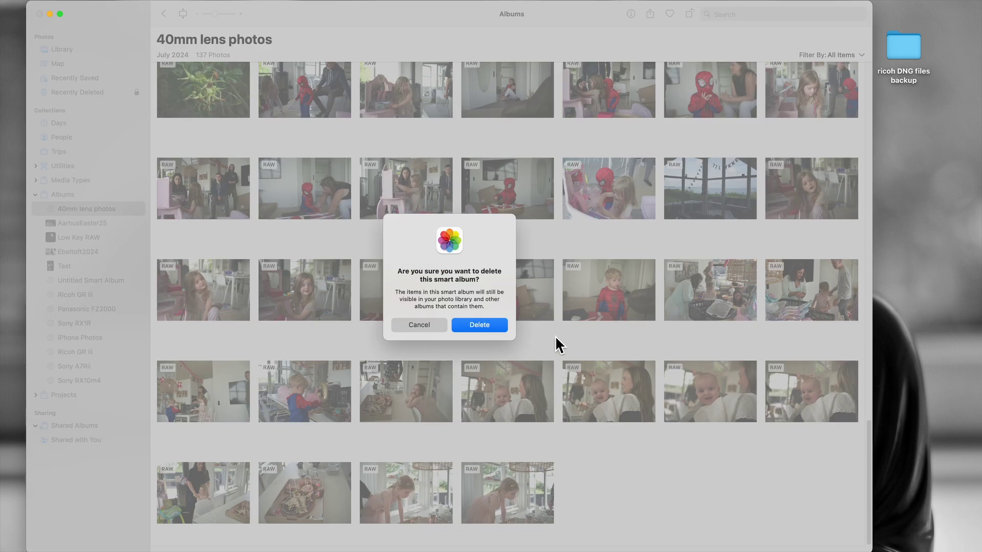
{"action": "left_click", "coordinate": [486, 327]}
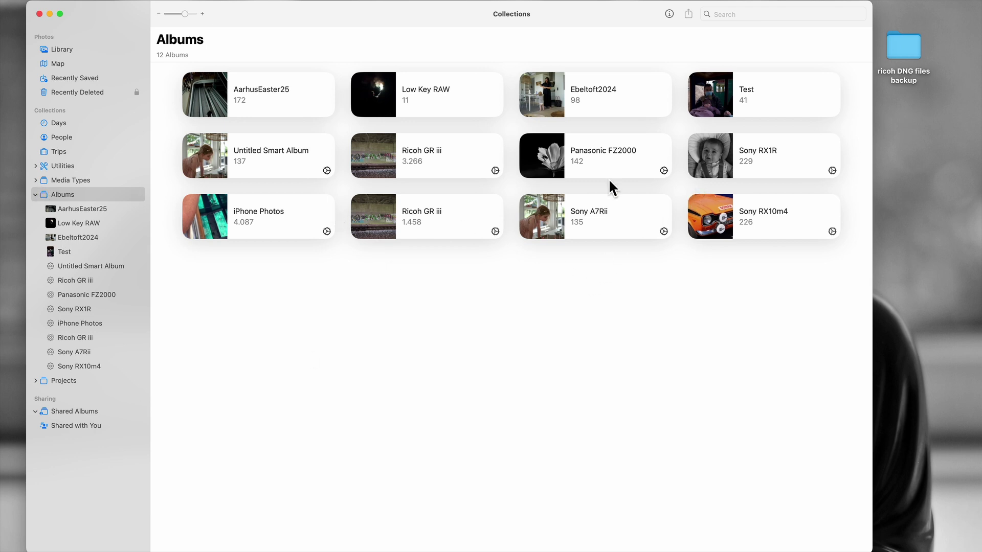
Step: Create a smart album named '40mm lens' with the condition Focal Length is 40 mm
{"action": "right_click", "coordinate": [88, 196]}
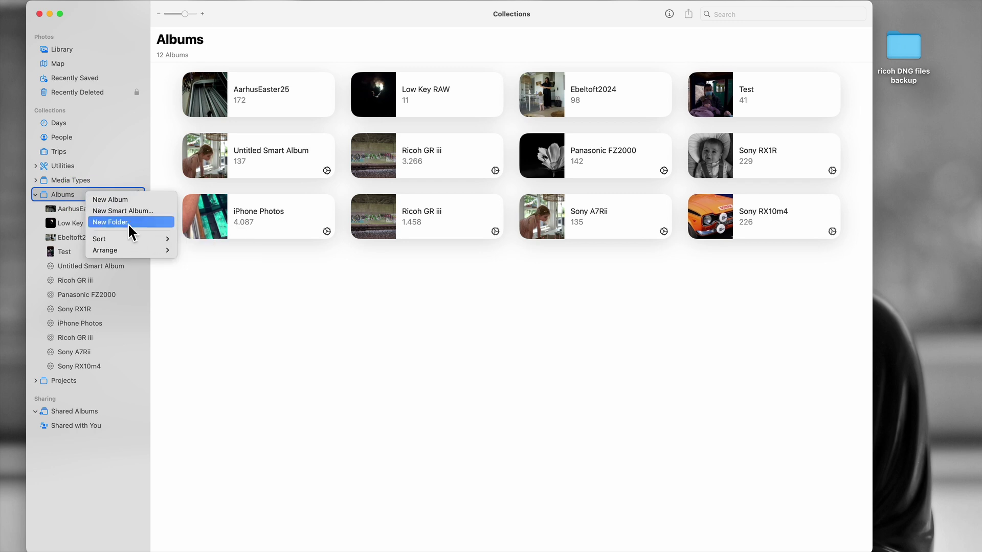
{"action": "key", "text": "Escape"}
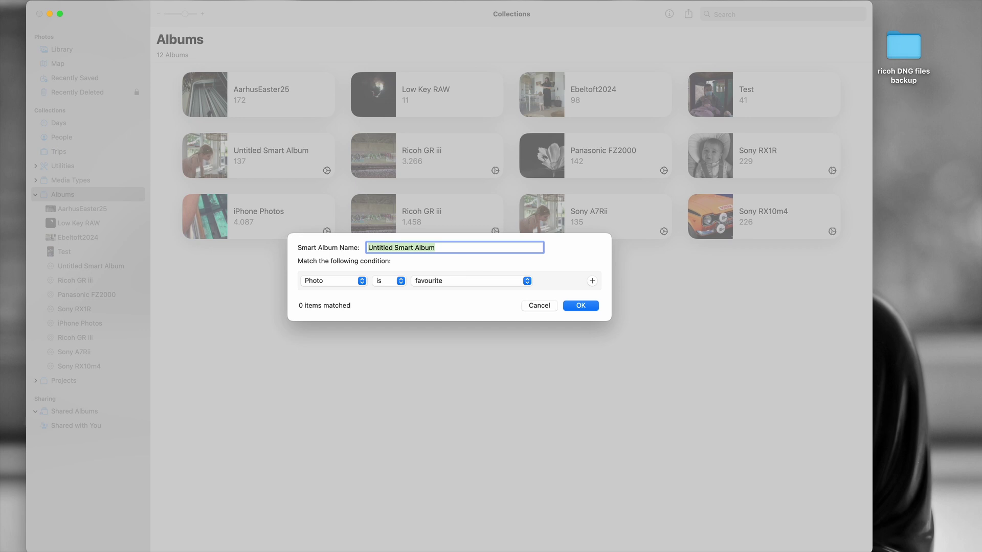
{"action": "type", "text": "40mm lens"}
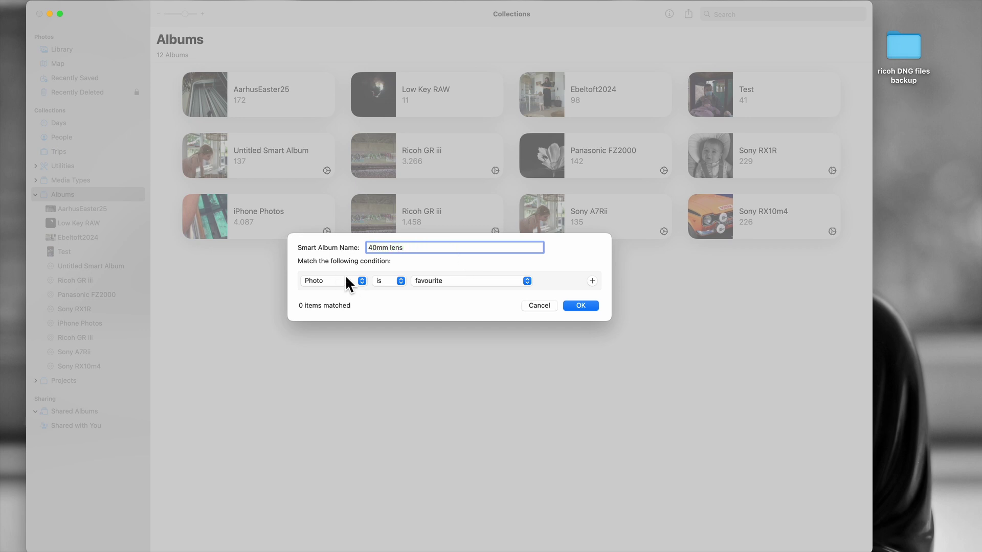
{"action": "left_click", "coordinate": [362, 281]}
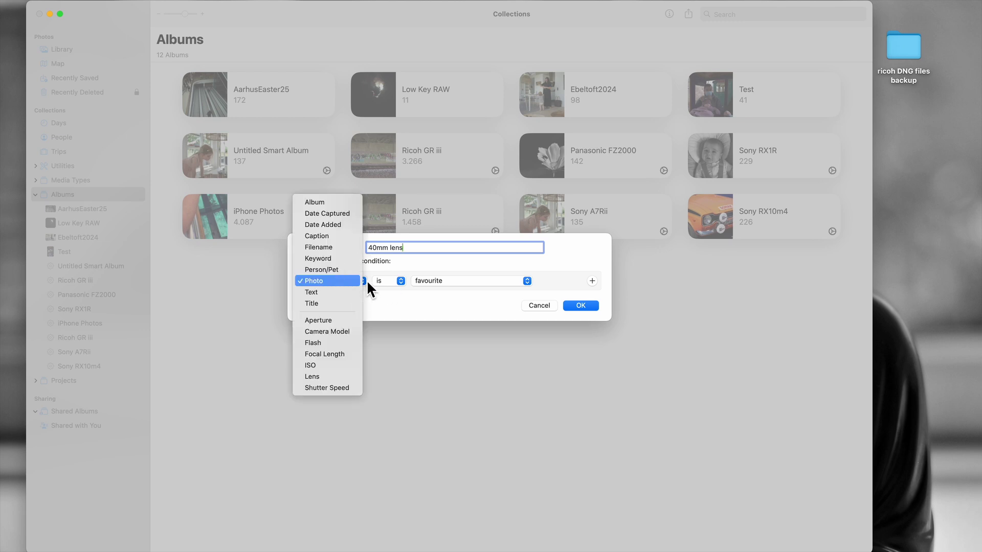
{"action": "left_click", "coordinate": [341, 354]}
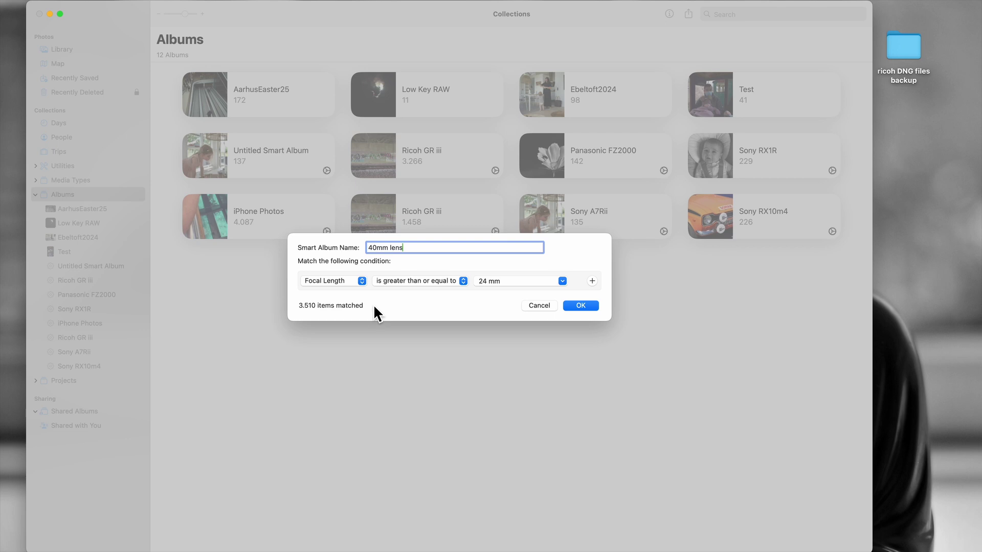
{"action": "left_click", "coordinate": [450, 280]}
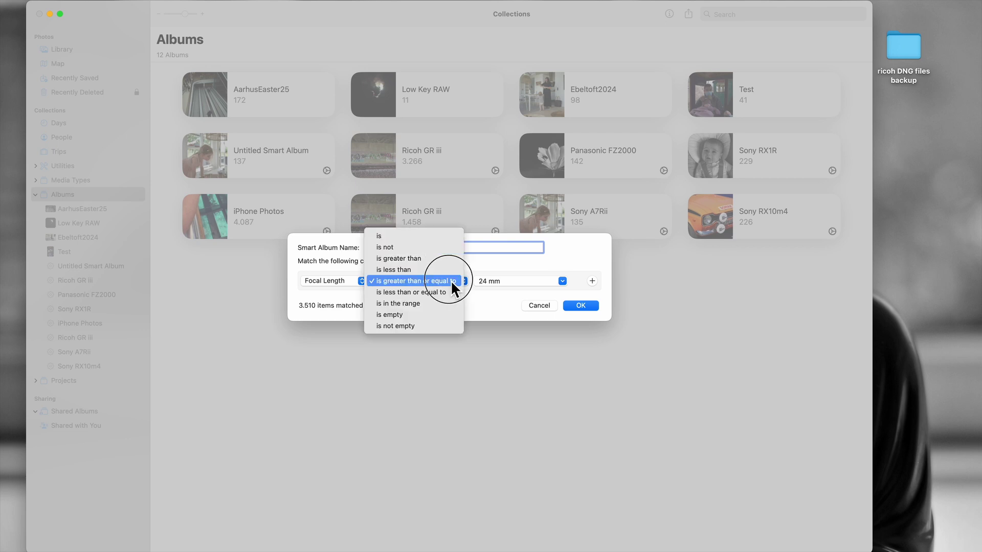
{"action": "left_click", "coordinate": [391, 236]}
{"action": "left_click", "coordinate": [488, 281]}
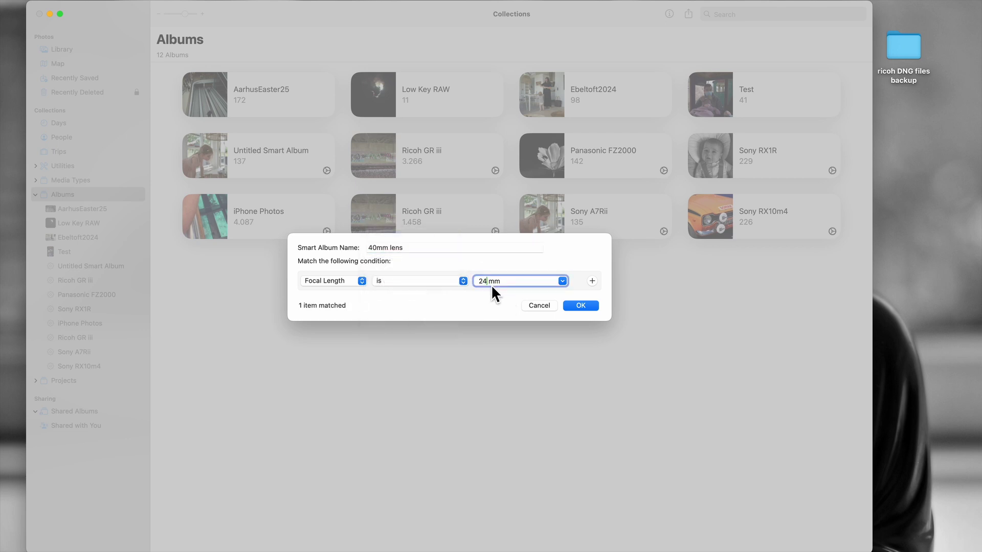
{"action": "key", "text": "BackSpace"}
{"action": "key", "text": "BackSpace"}
{"action": "type", "text": "40"}
Step: Save the 40mm lens smart album and open its rose-hip photo at full size
{"action": "left_click", "coordinate": [590, 305]}
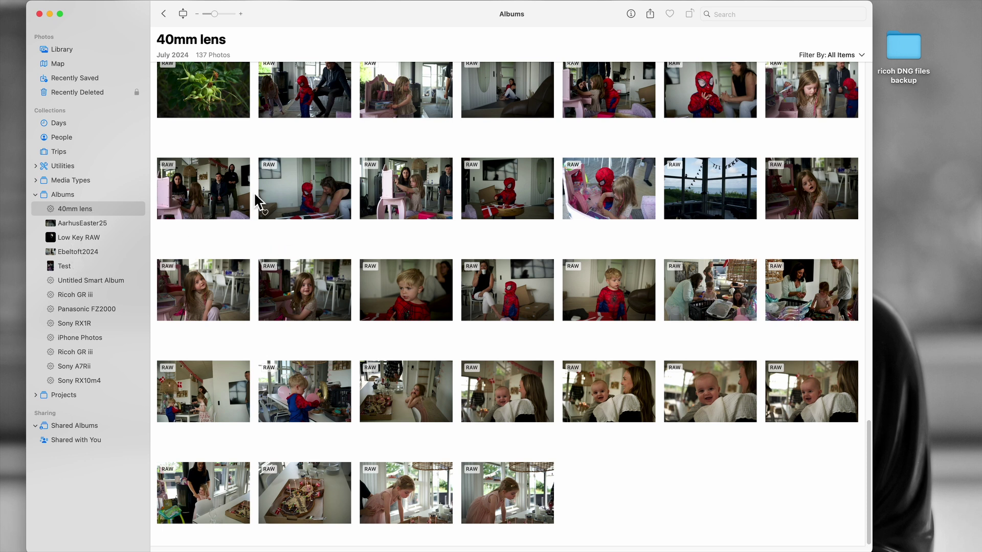
{"action": "double_click", "coordinate": [208, 79]}
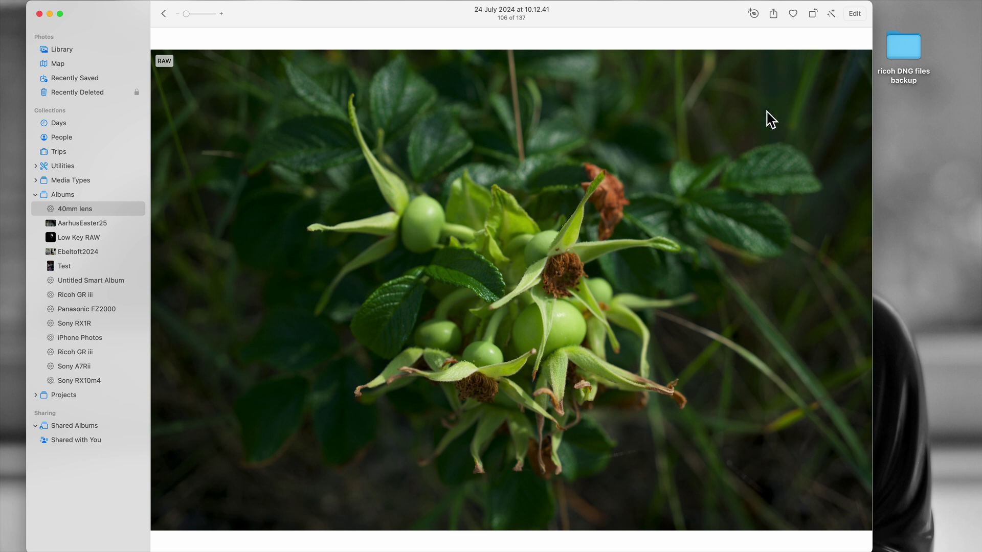
Step: Preview Dramatic, Vivid Cool, Dramatic Warm, Dramatic Cool, Silvertone and Noir filters, then revert to Original and show the crop tools
{"action": "left_click", "coordinate": [856, 14]}
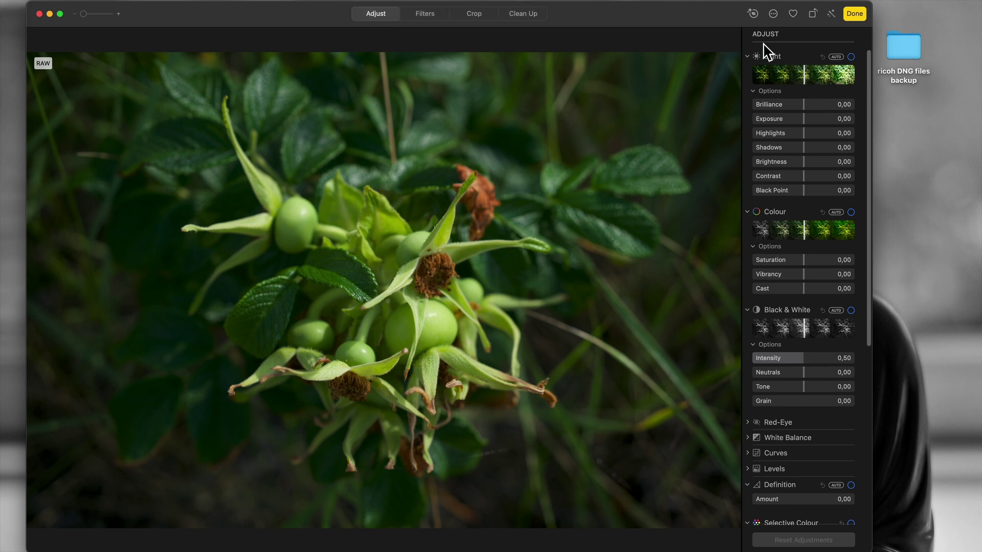
{"action": "left_click", "coordinate": [431, 16]}
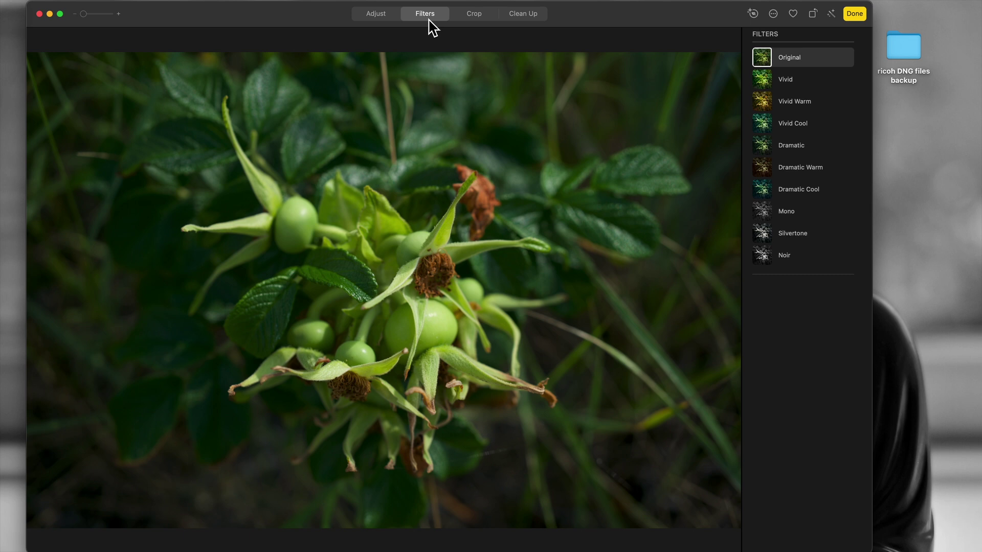
{"action": "left_click", "coordinate": [802, 148]}
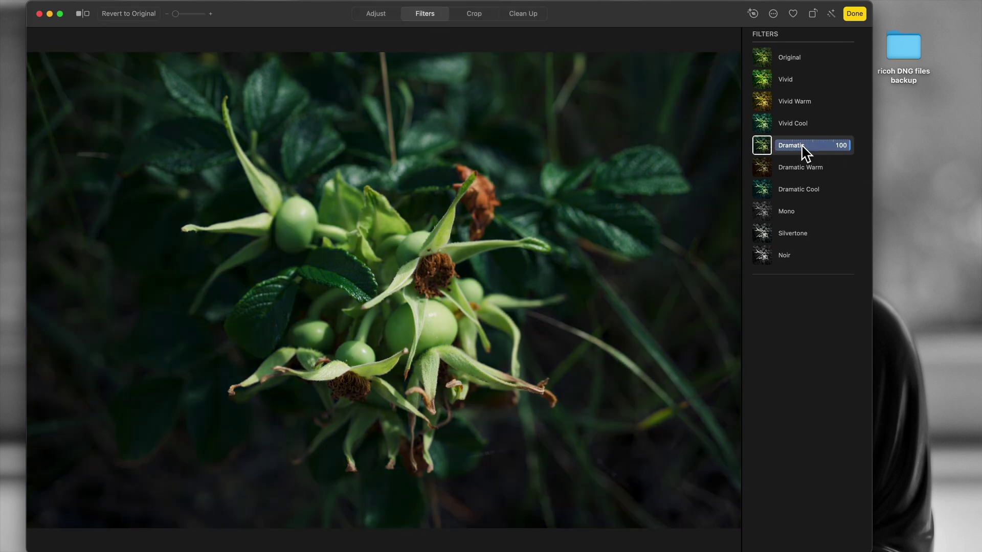
{"action": "left_click", "coordinate": [801, 128]}
{"action": "left_click", "coordinate": [802, 173]}
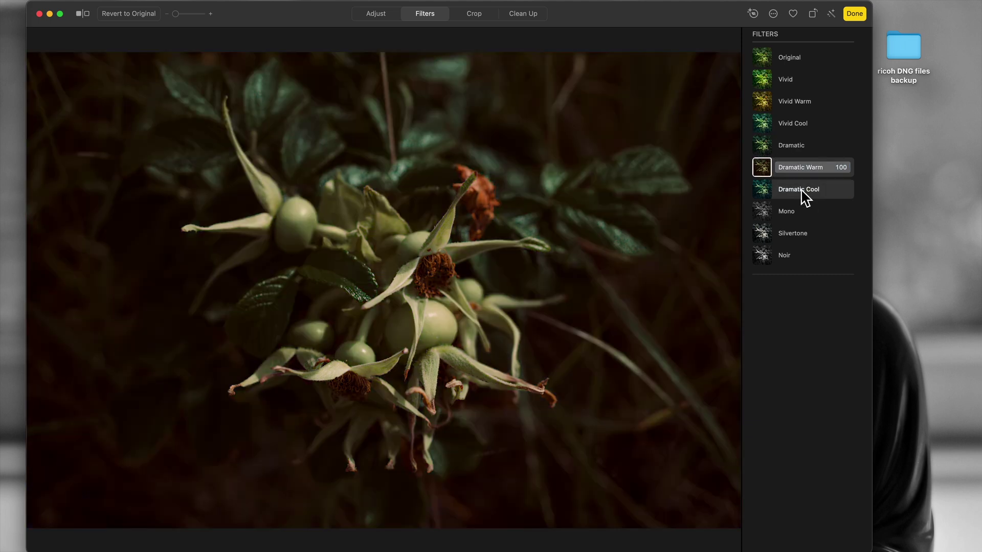
{"action": "left_click", "coordinate": [803, 192]}
{"action": "left_click", "coordinate": [802, 238]}
{"action": "left_click", "coordinate": [798, 258]}
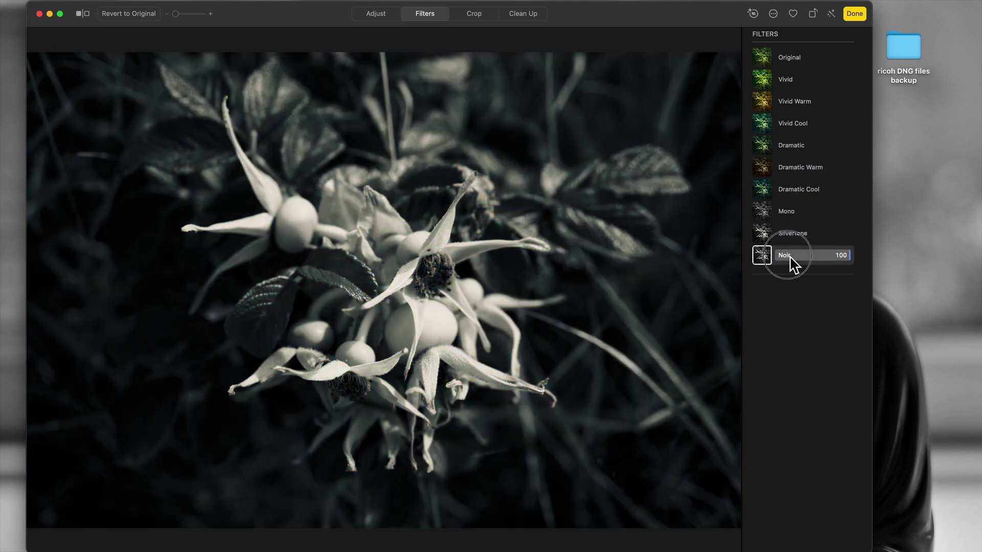
{"action": "left_click", "coordinate": [792, 62]}
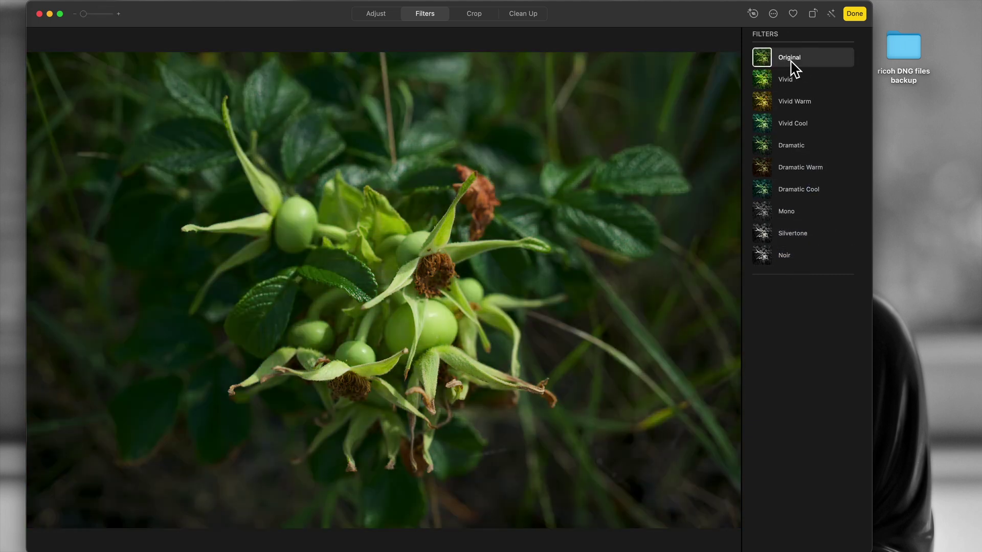
{"action": "left_click", "coordinate": [475, 15]}
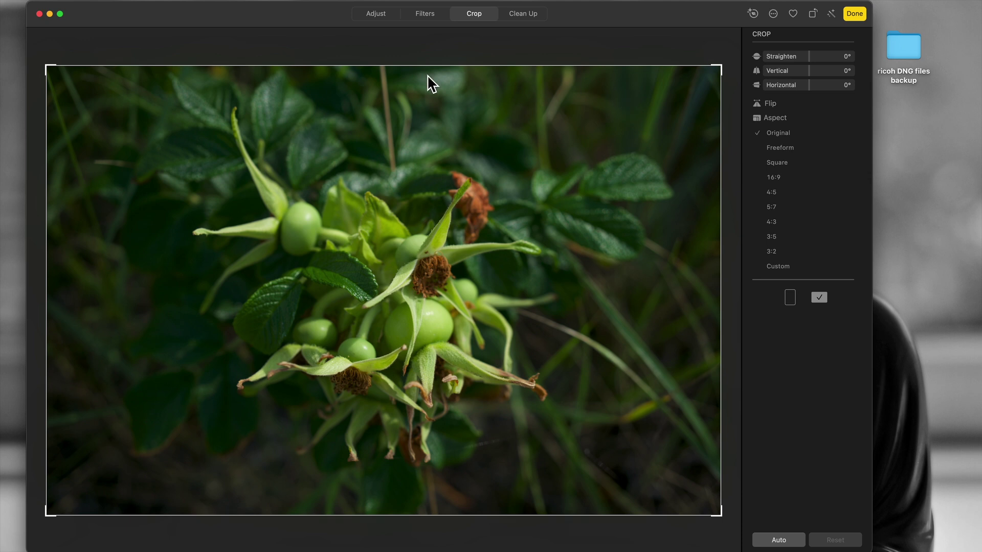
Step: Switch to the Clean Up tools, with erase size 22,68 and retouch size 30,00
{"action": "left_click", "coordinate": [530, 15]}
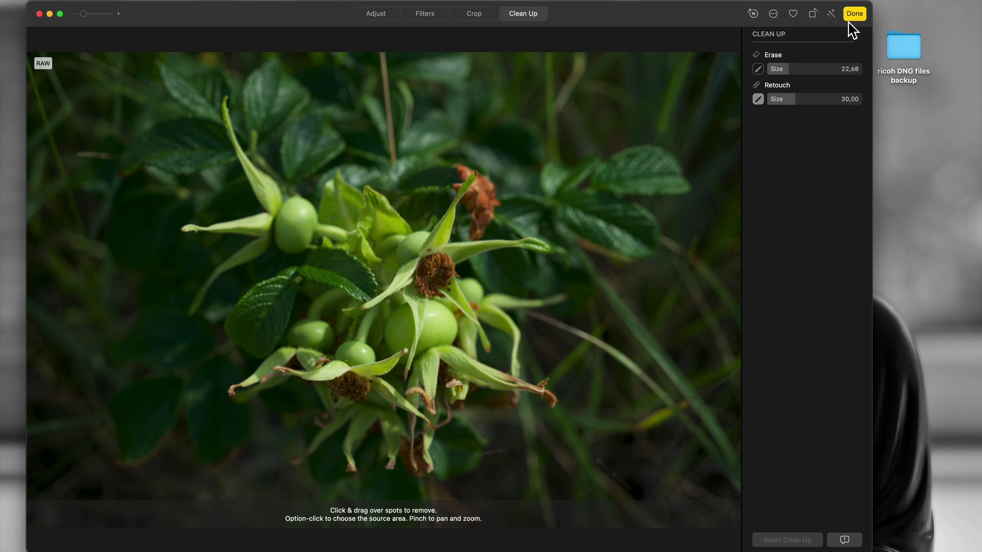
Step: Set Exposure 0,27, Highlights −0,23 and Shadows 0,37, then bring the notes forward
{"action": "left_click", "coordinate": [383, 21]}
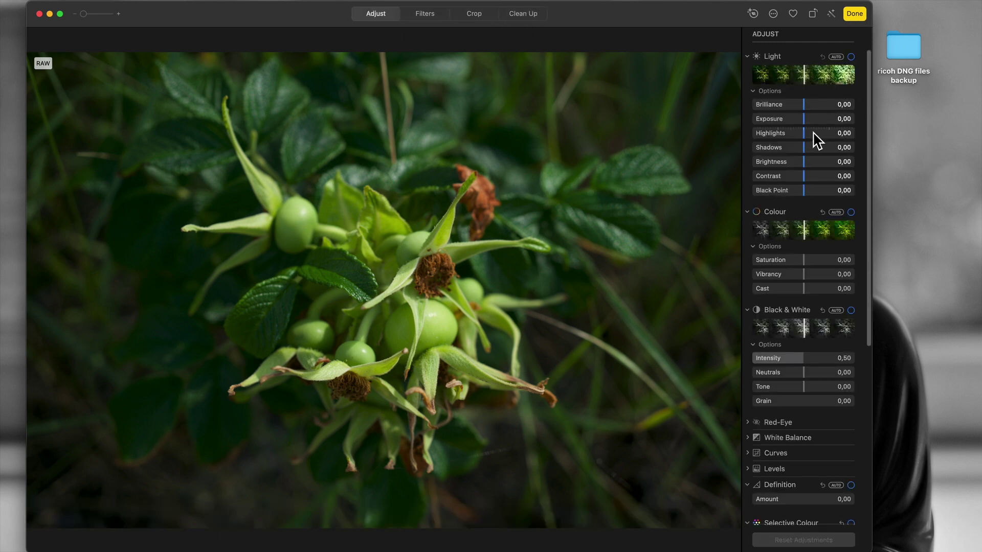
{"action": "left_click_drag", "start_coordinate": [808, 121], "coordinate": [824, 158]}
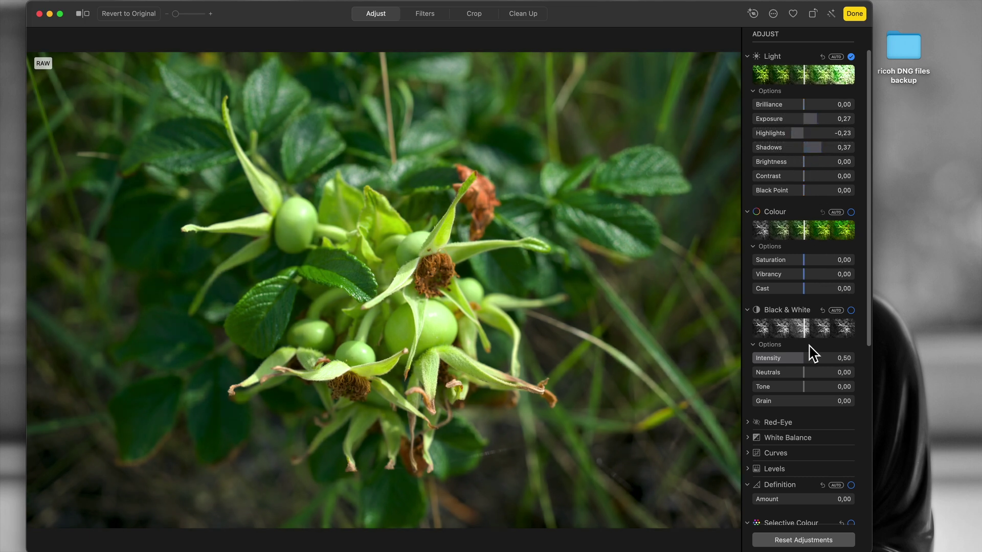
{"action": "scroll", "coordinate": [812, 399], "scroll_direction": "down", "scroll_amount": 2}
{"action": "scroll", "coordinate": [812, 409], "scroll_direction": "down", "scroll_amount": 5}
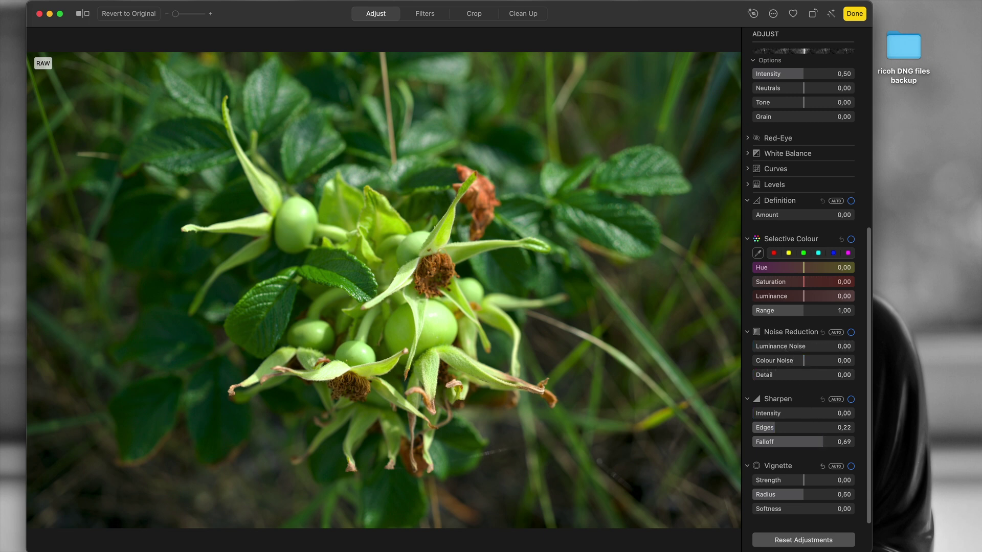
{"action": "key", "text": "super+Tab"}
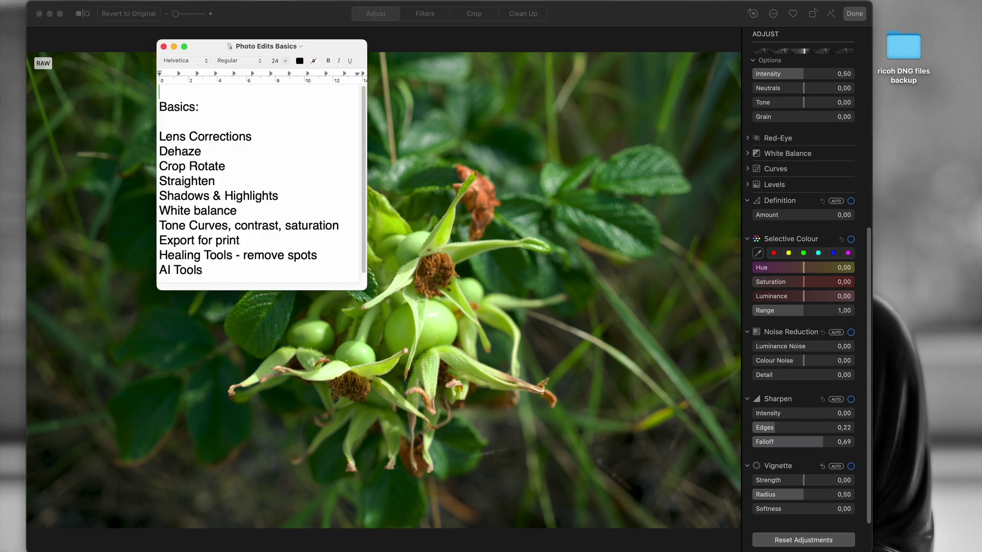
Step: Move the Photo Edits Basics notes to the screen centre, then minimize them
{"action": "left_click_drag", "start_coordinate": [208, 45], "coordinate": [493, 132]}
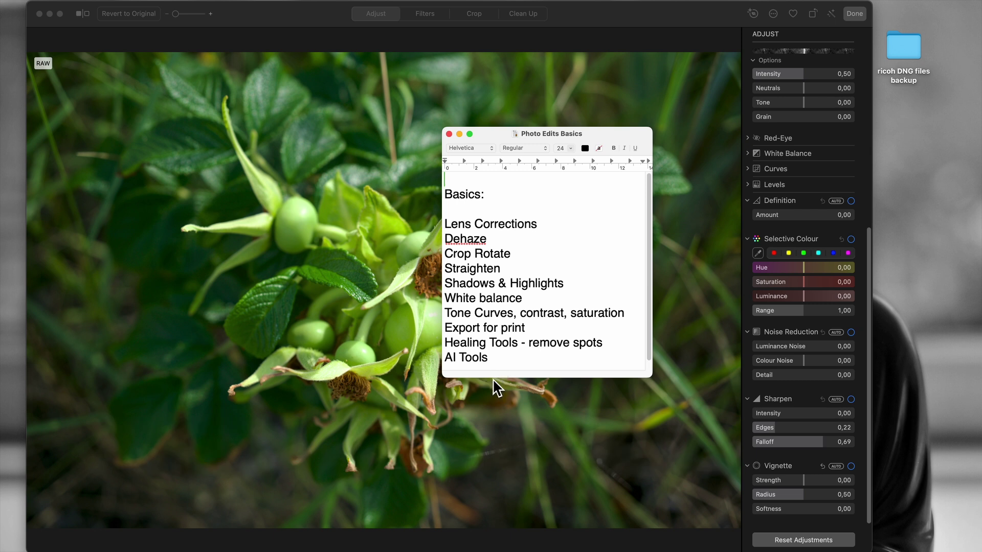
{"action": "left_click", "coordinate": [455, 134]}
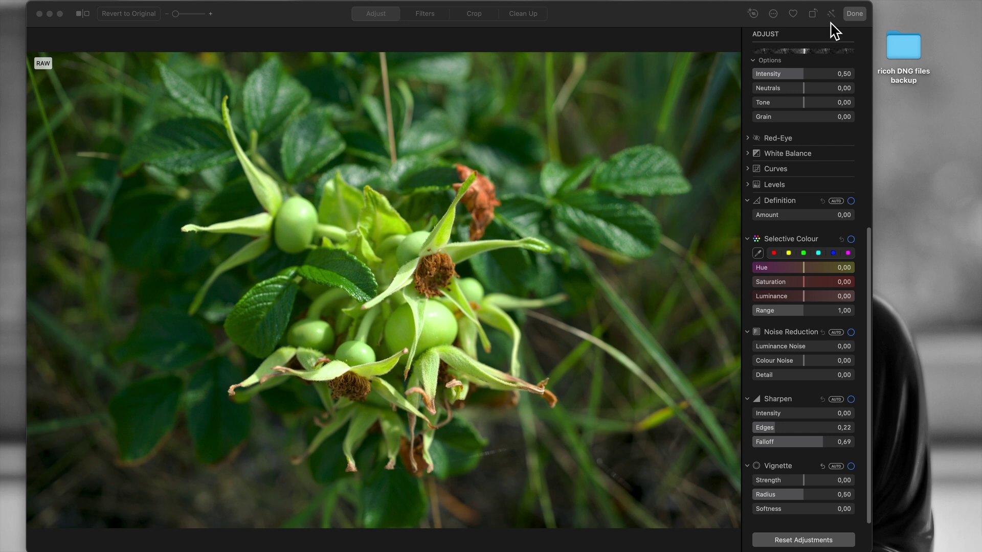
Step: Leave edit mode on the adjusted rose-hip photo (106 of 137), then bring up the File menu
{"action": "left_click", "coordinate": [853, 15]}
{"action": "left_click", "coordinate": [853, 14]}
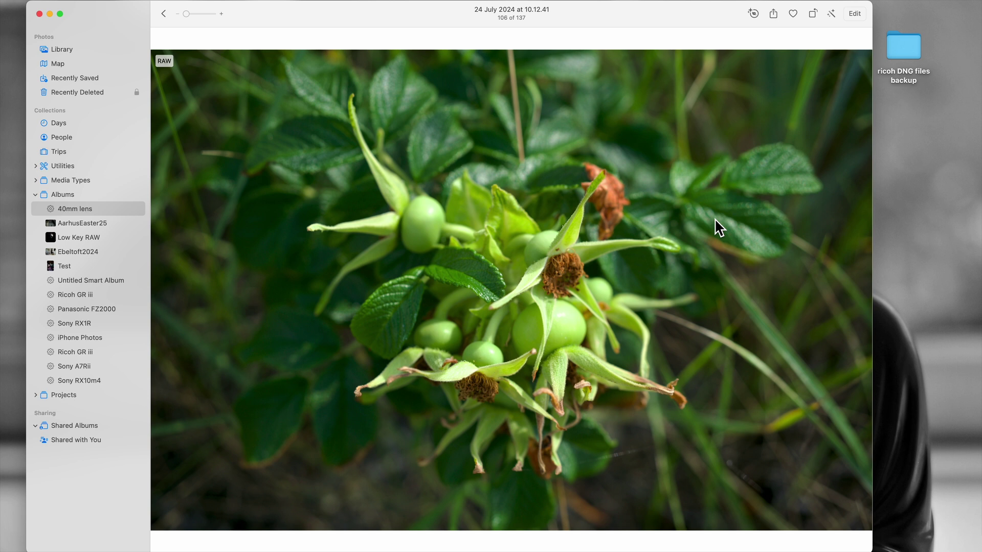
{"action": "left_click", "coordinate": [76, 5]}
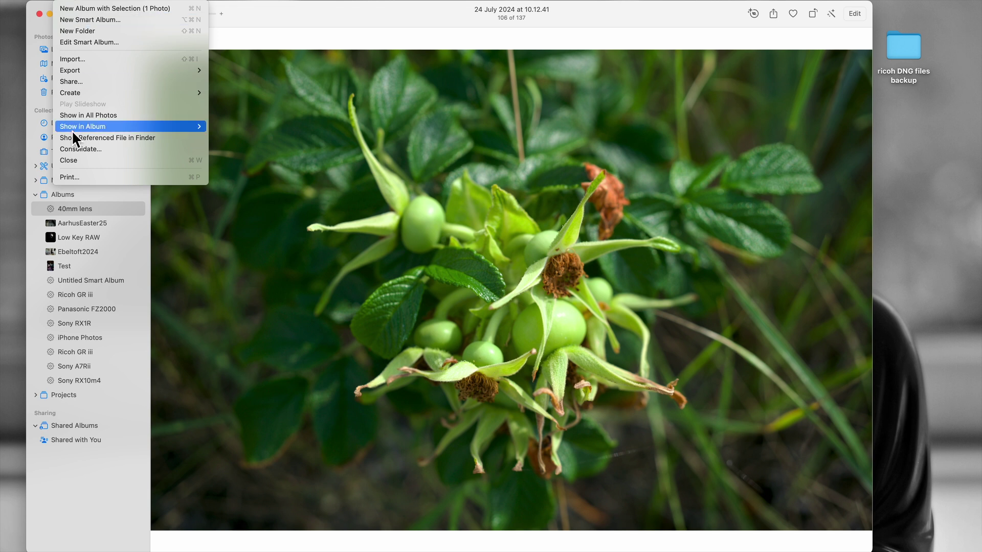
Step: Open the print preview for the rose-hip photo: Canon iP8700 series, A3 glossy photo paper, Fit
{"action": "left_click", "coordinate": [72, 177]}
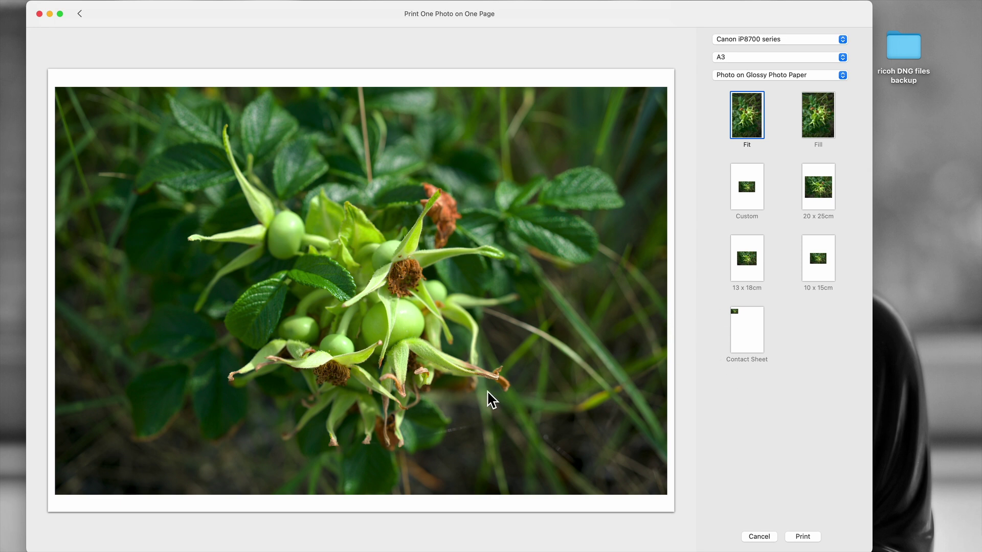
Step: Cancel the Canon iP8700 print preview without printing
{"action": "left_click", "coordinate": [761, 537]}
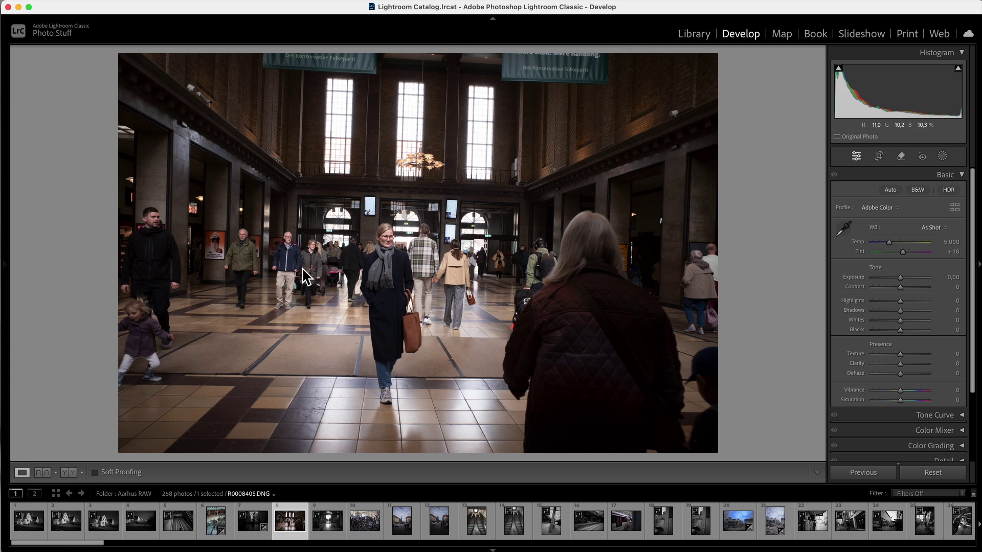
Step: Export R0008405 from Lightroom as a TIFF at 16 bits/component, then minimize Lightroom
{"action": "left_click", "coordinate": [105, 1]}
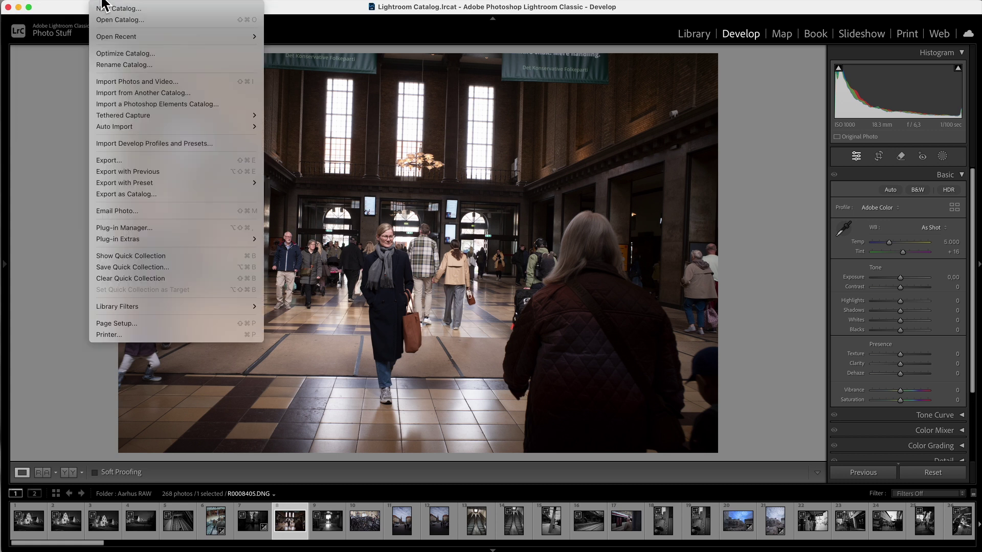
{"action": "left_click", "coordinate": [116, 164]}
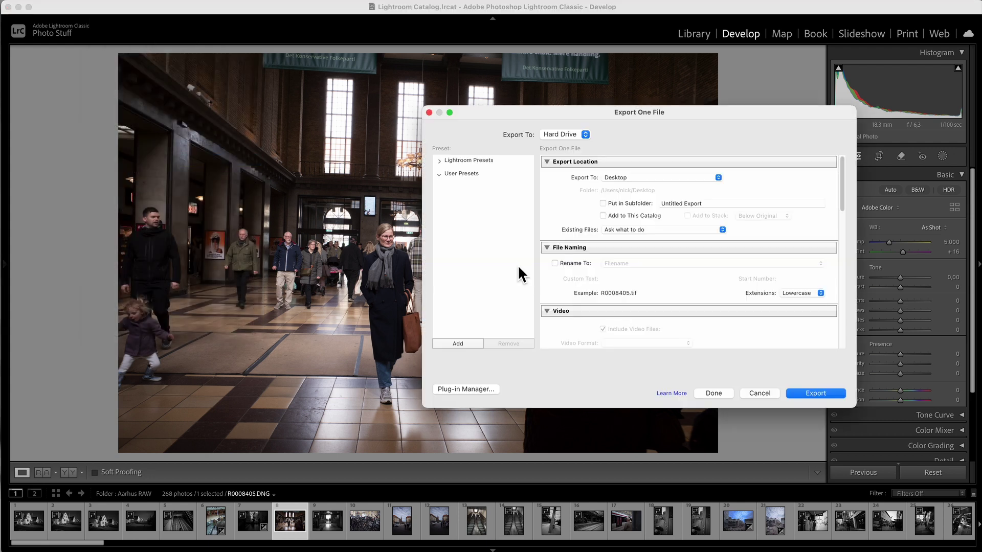
{"action": "scroll", "coordinate": [661, 288], "scroll_direction": "down", "scroll_amount": 1}
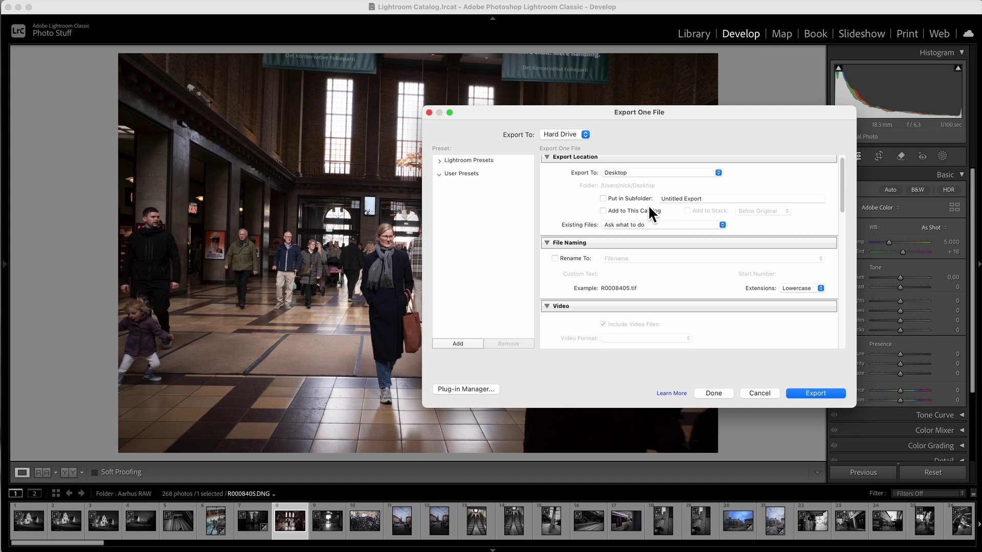
{"action": "left_click_drag", "start_coordinate": [842, 189], "coordinate": [844, 214]}
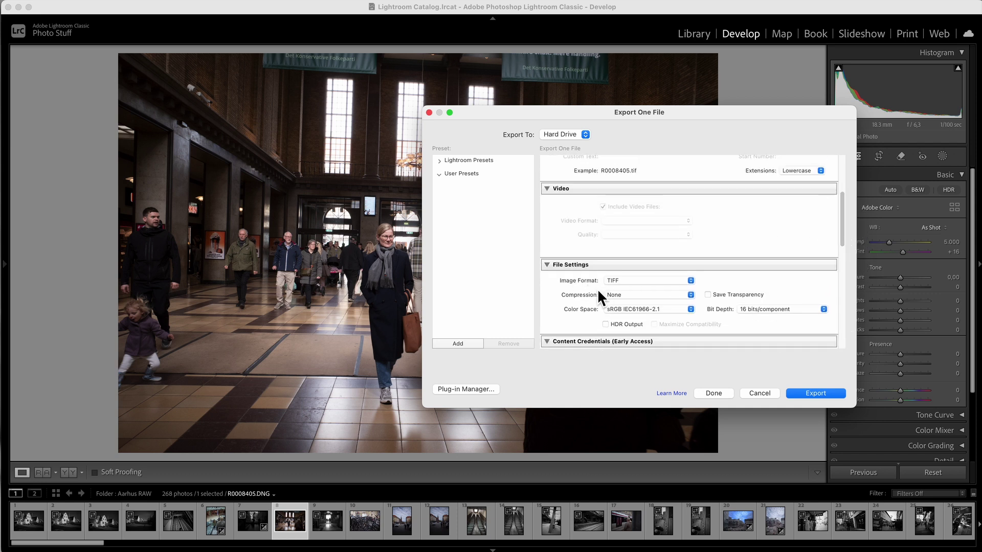
{"action": "left_click", "coordinate": [648, 281]}
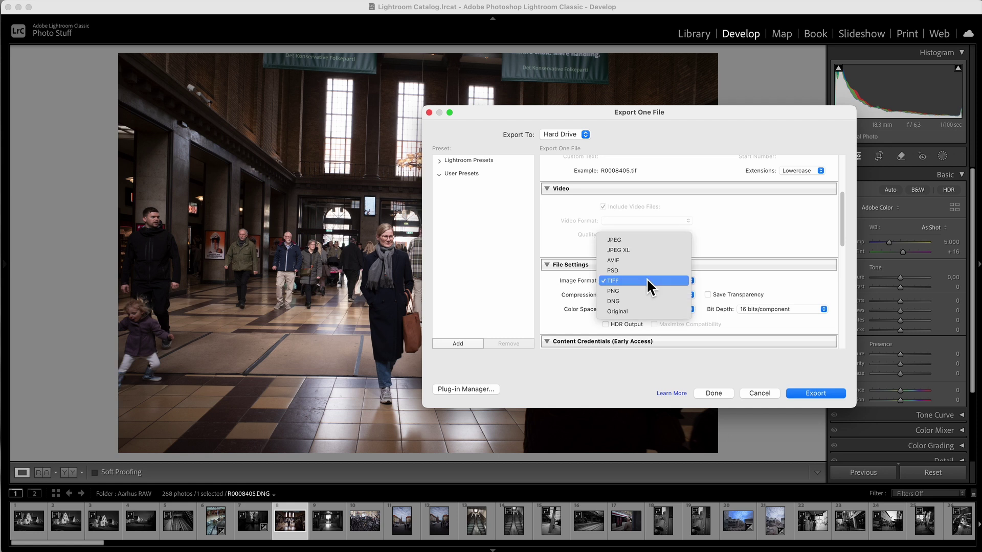
{"action": "left_click", "coordinate": [632, 284]}
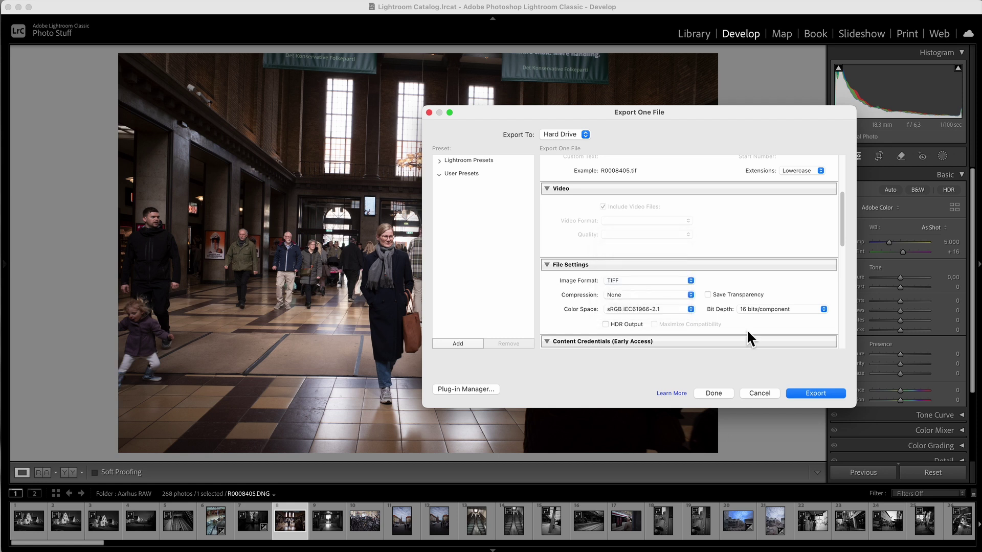
{"action": "left_click", "coordinate": [774, 309]}
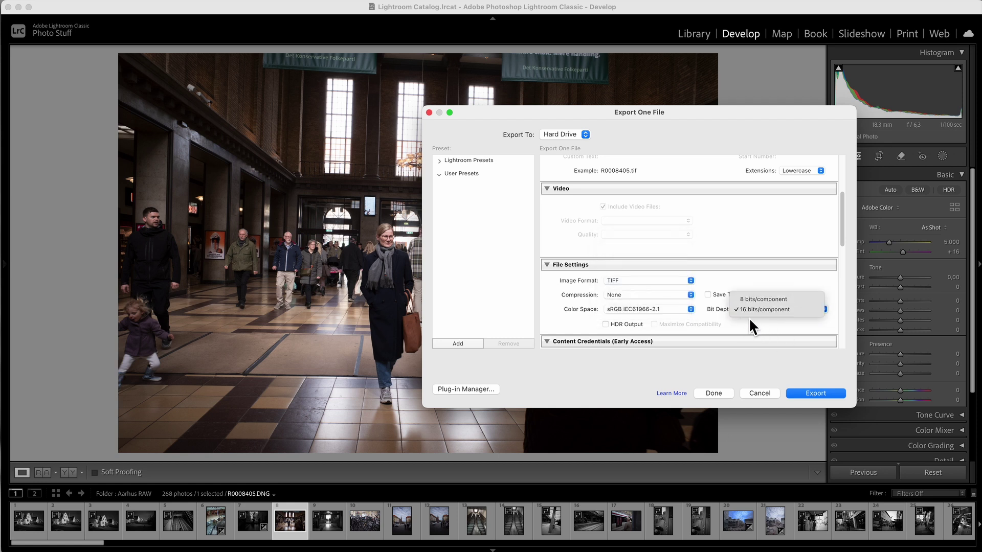
{"action": "left_click", "coordinate": [774, 329]}
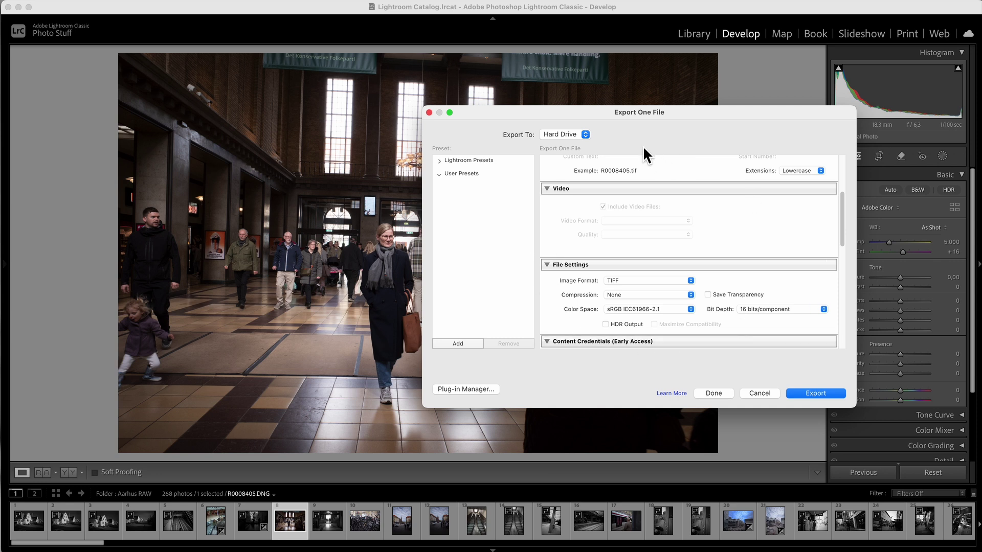
{"action": "left_click", "coordinate": [830, 402]}
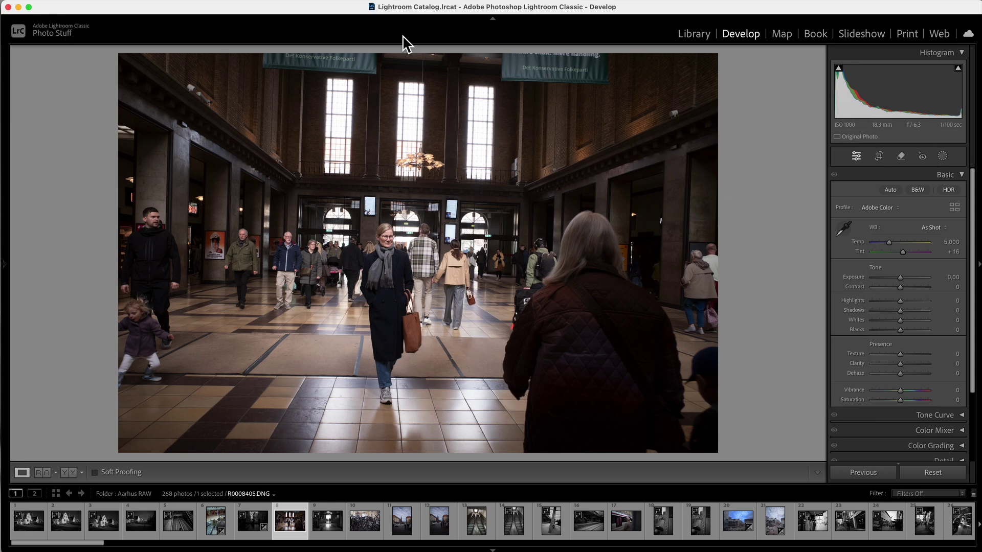
{"action": "left_click", "coordinate": [18, 7]}
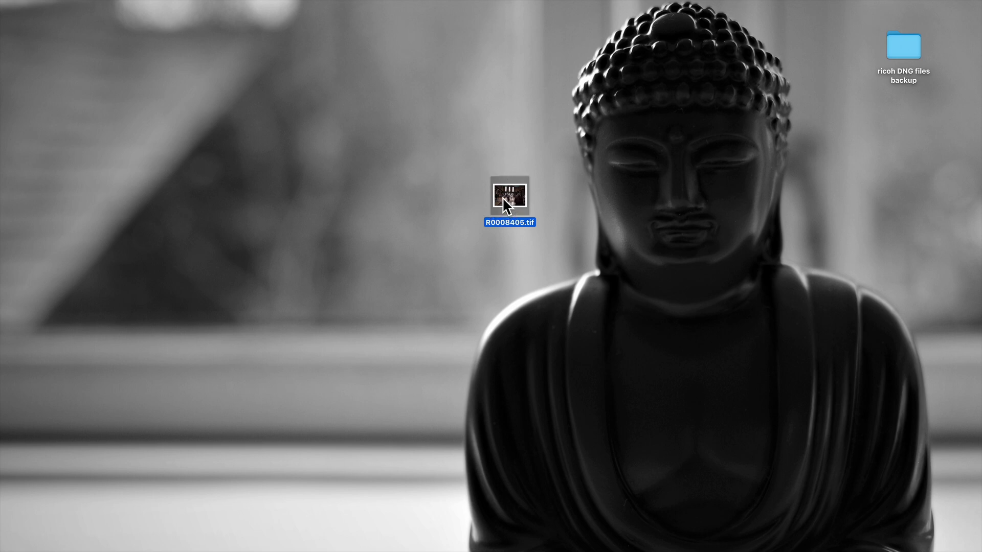
Step: Inspect R0008405.tif's Exif, TIFF, IPTC and general info: 16-bit sRGB, 6000×4000, 144 MB
{"action": "double_click", "coordinate": [503, 197]}
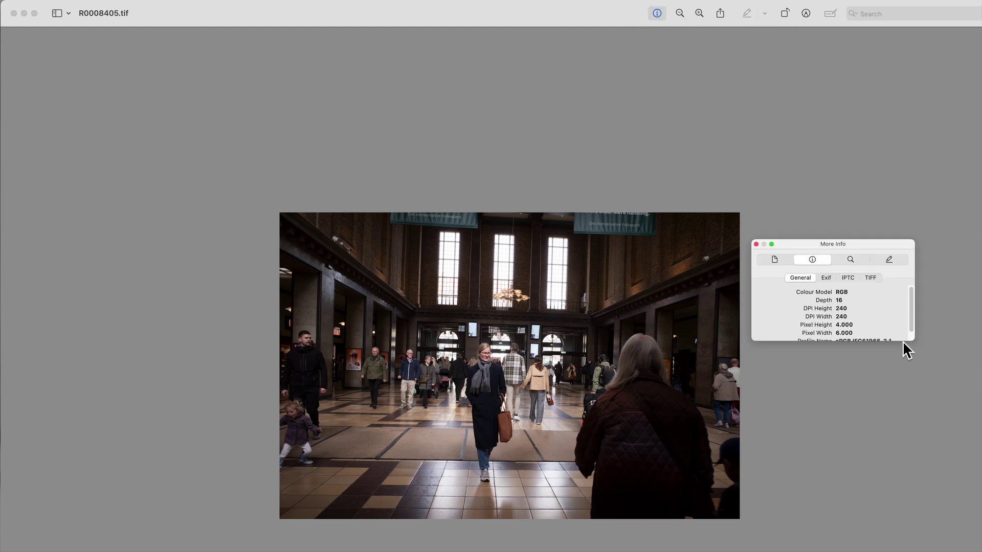
{"action": "left_click_drag", "start_coordinate": [903, 342], "coordinate": [904, 415]}
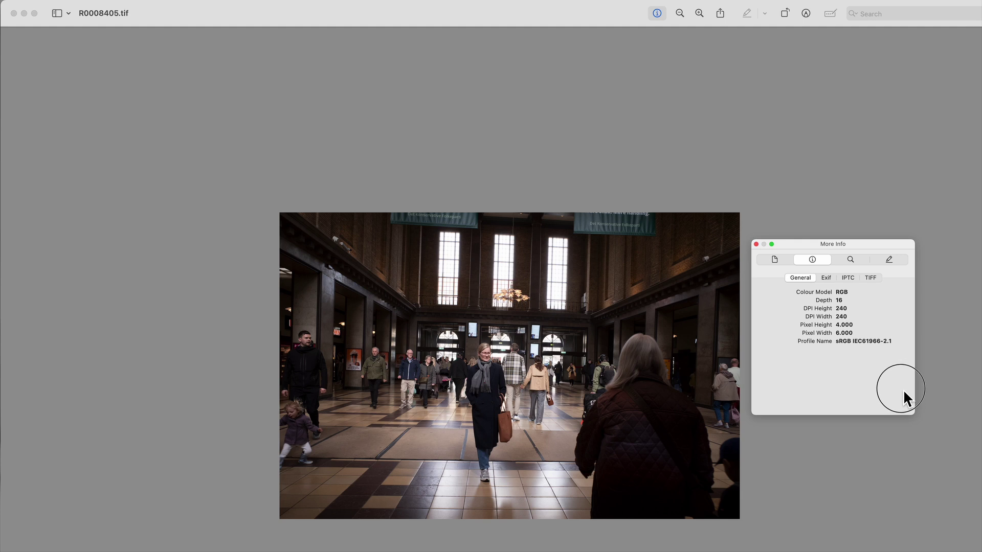
{"action": "left_click", "coordinate": [826, 278]}
{"action": "left_click", "coordinate": [872, 279]}
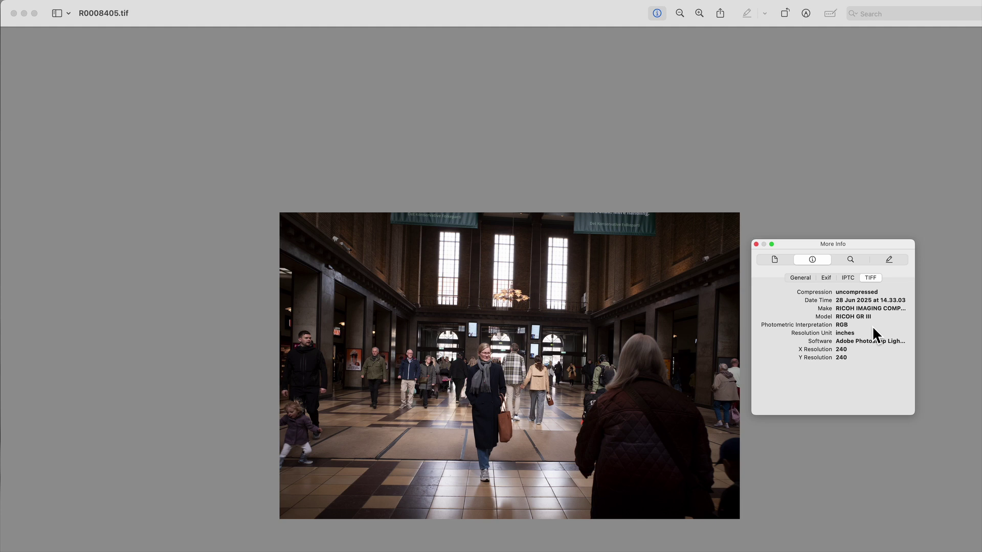
{"action": "left_click", "coordinate": [849, 281]}
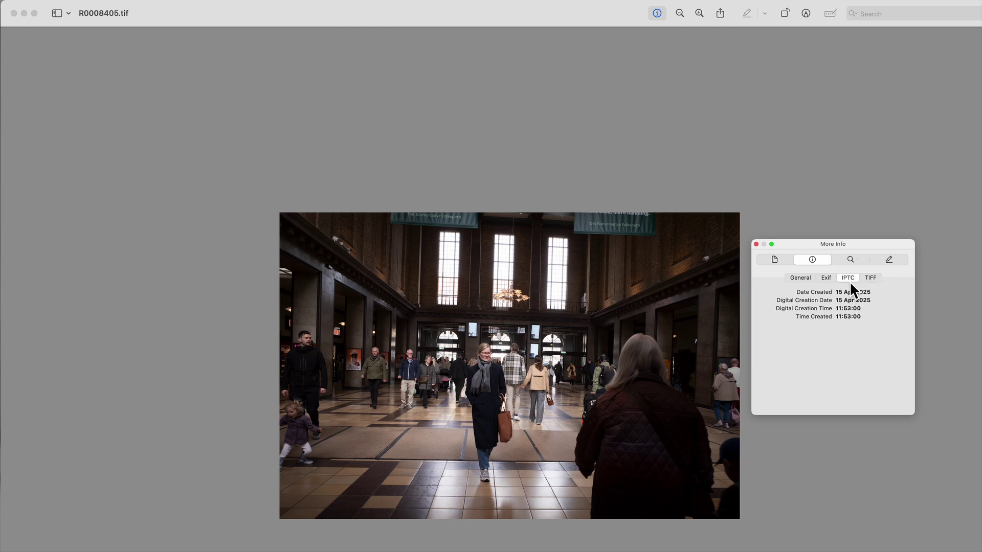
{"action": "left_click", "coordinate": [826, 278]}
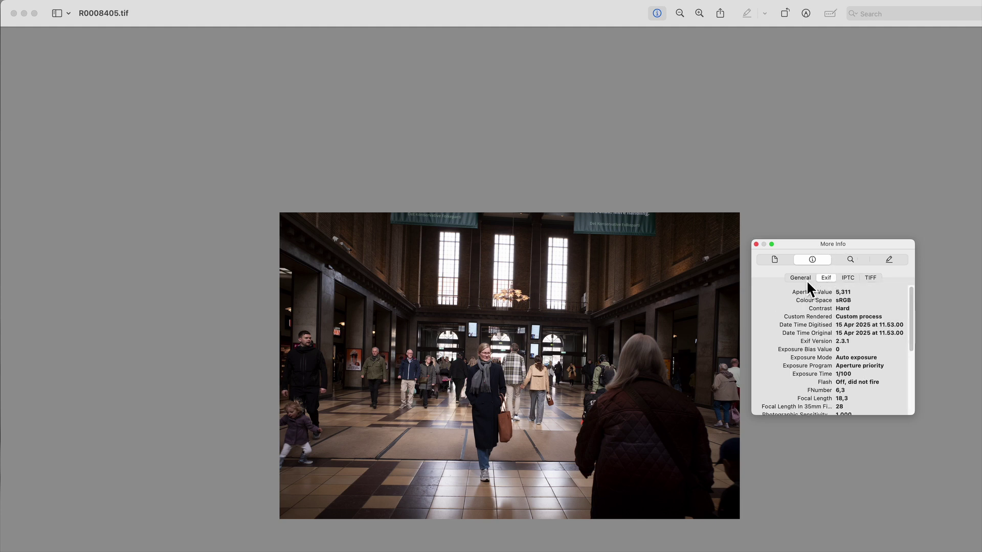
{"action": "left_click", "coordinate": [805, 281]}
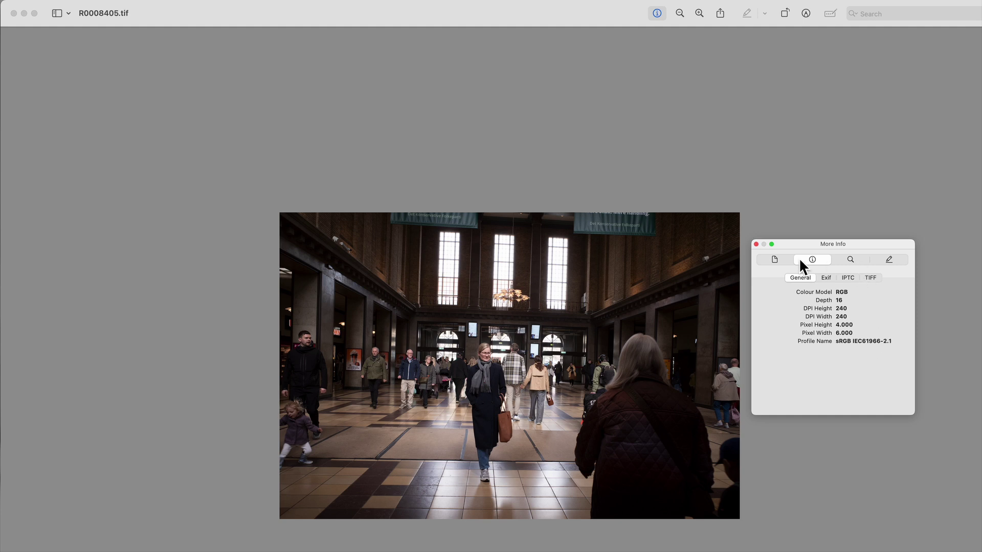
{"action": "left_click", "coordinate": [775, 261]}
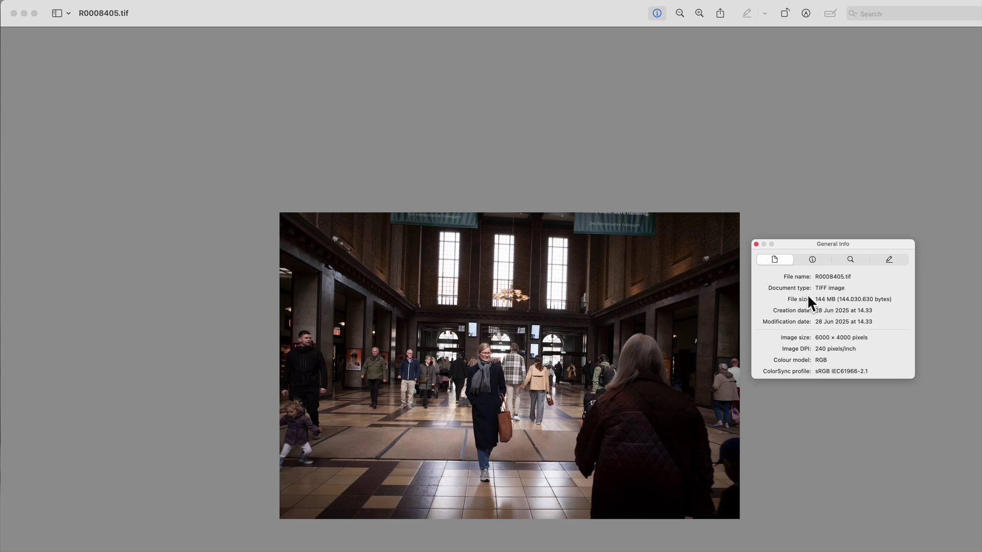
{"action": "left_click", "coordinate": [756, 244]}
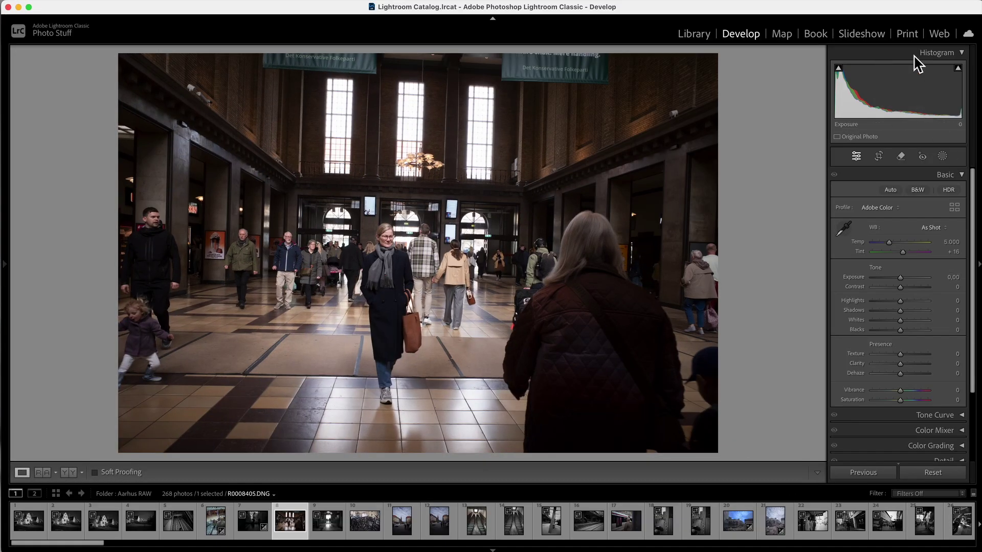
Step: Glance at Lightroom's Print layout for the photo, then quit Lightroom Classic
{"action": "left_click", "coordinate": [907, 36]}
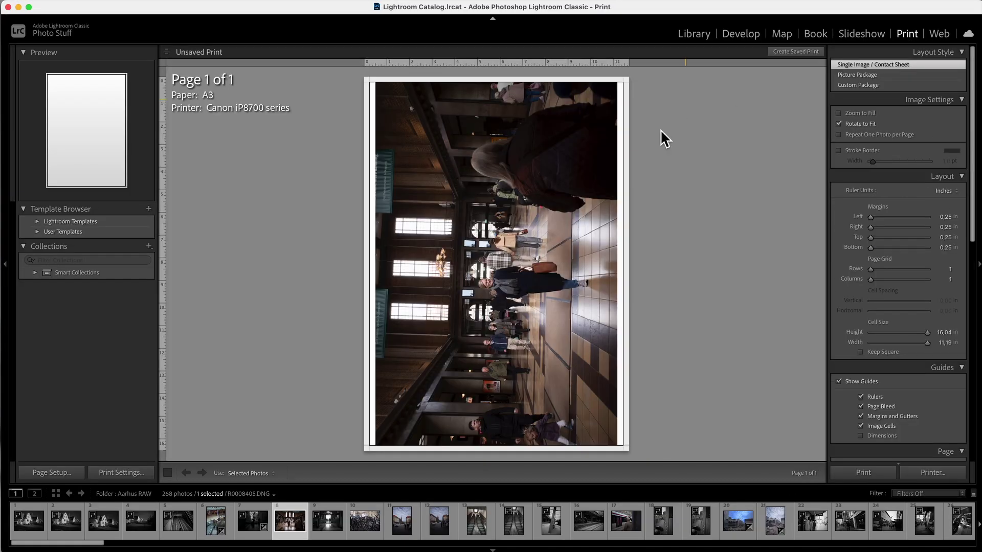
{"action": "left_click", "coordinate": [8, 8]}
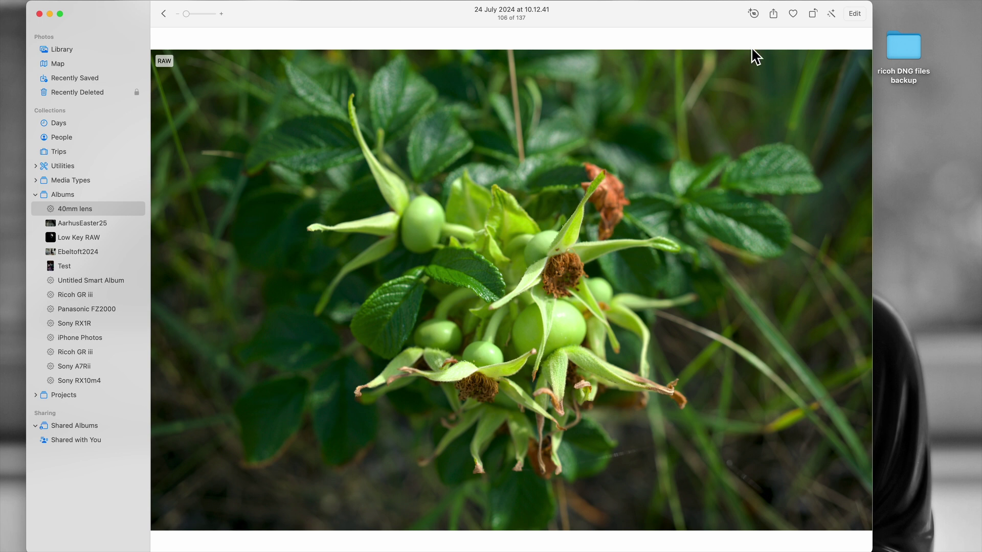
Step: Export the rose-hip photo as a full-size 16-bit TIFF, DSC00312.tiff, to the Desktop
{"action": "left_click", "coordinate": [69, 1]}
{"action": "mouse_move", "coordinate": [79, 69]}
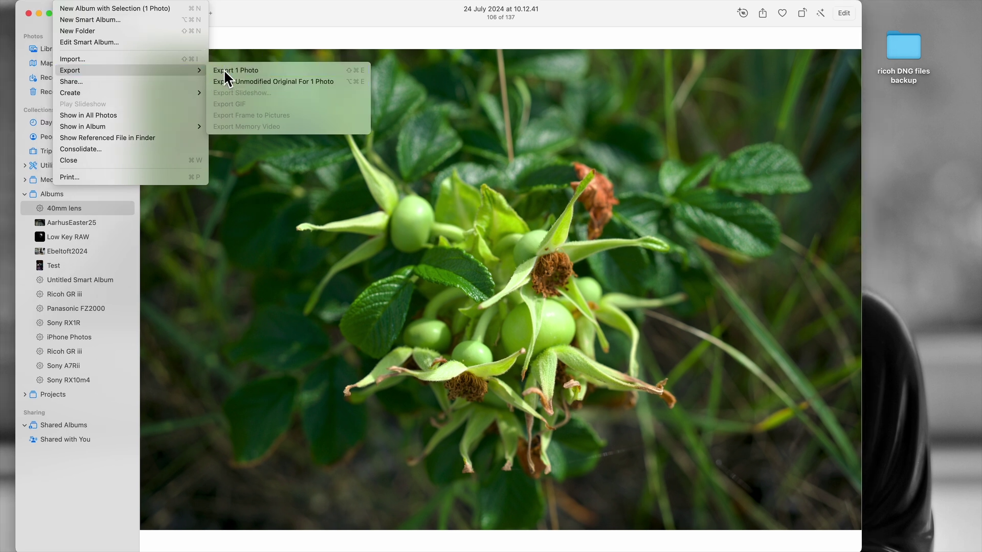
{"action": "left_click", "coordinate": [223, 69]}
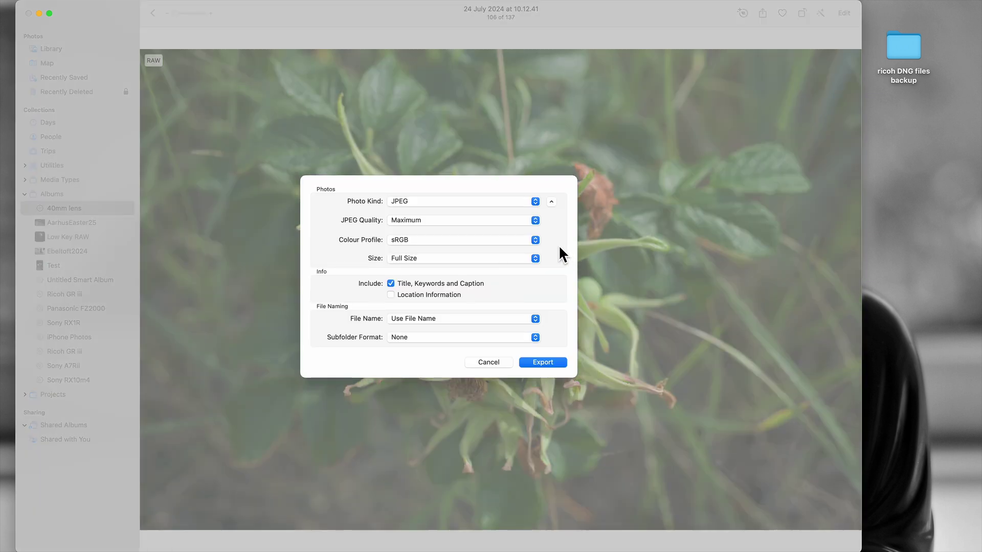
{"action": "left_click", "coordinate": [430, 203]}
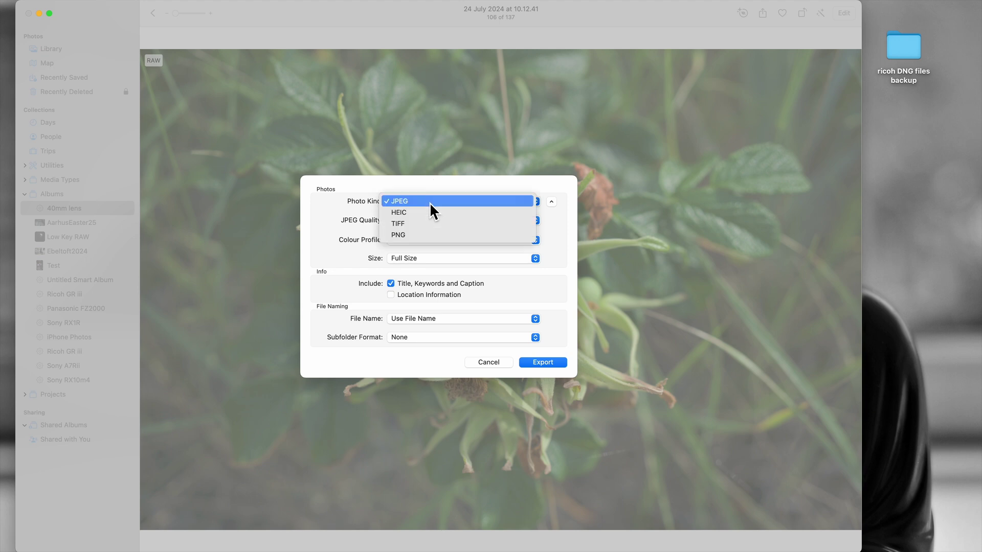
{"action": "left_click", "coordinate": [548, 238]}
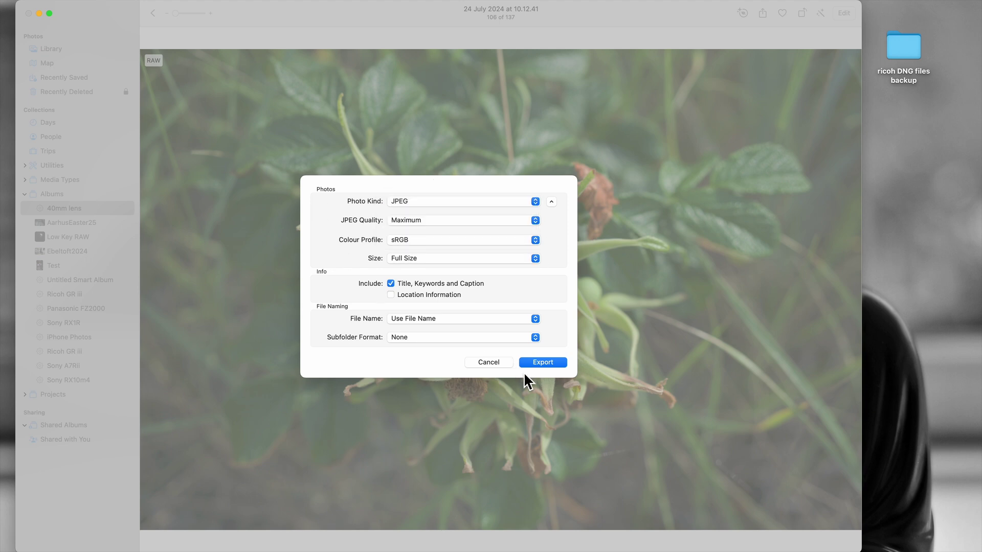
{"action": "left_click", "coordinate": [409, 201]}
{"action": "left_click", "coordinate": [401, 225]}
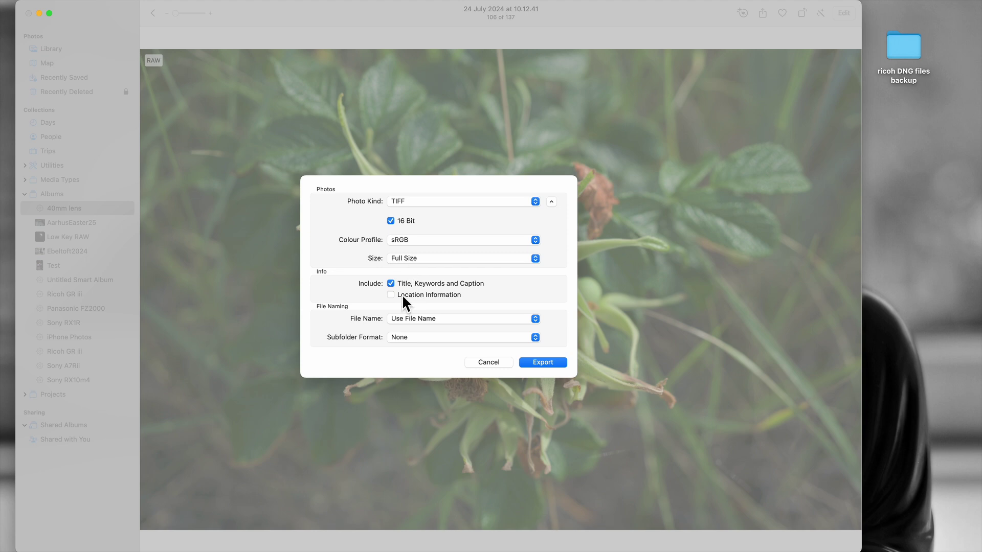
{"action": "left_click", "coordinate": [550, 365]}
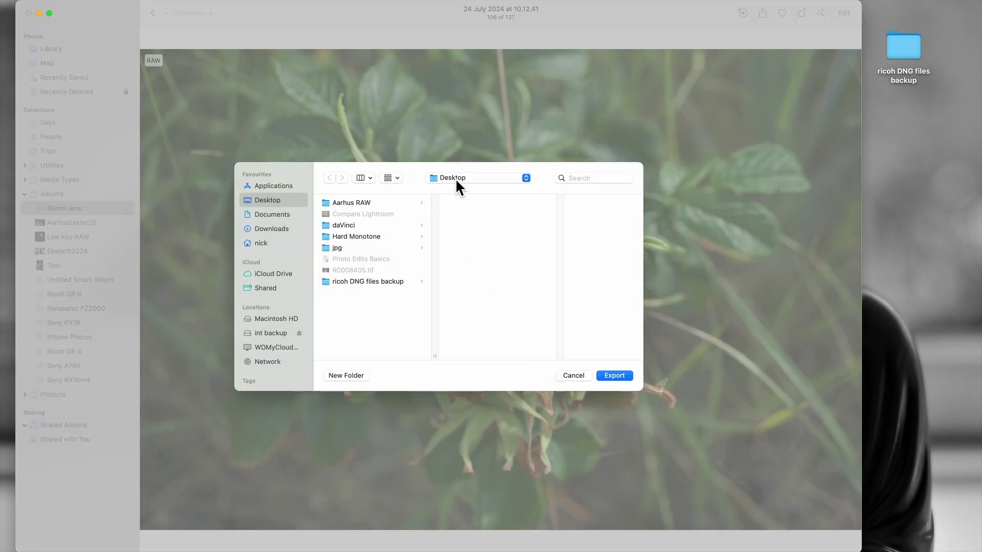
{"action": "left_click", "coordinate": [624, 374]}
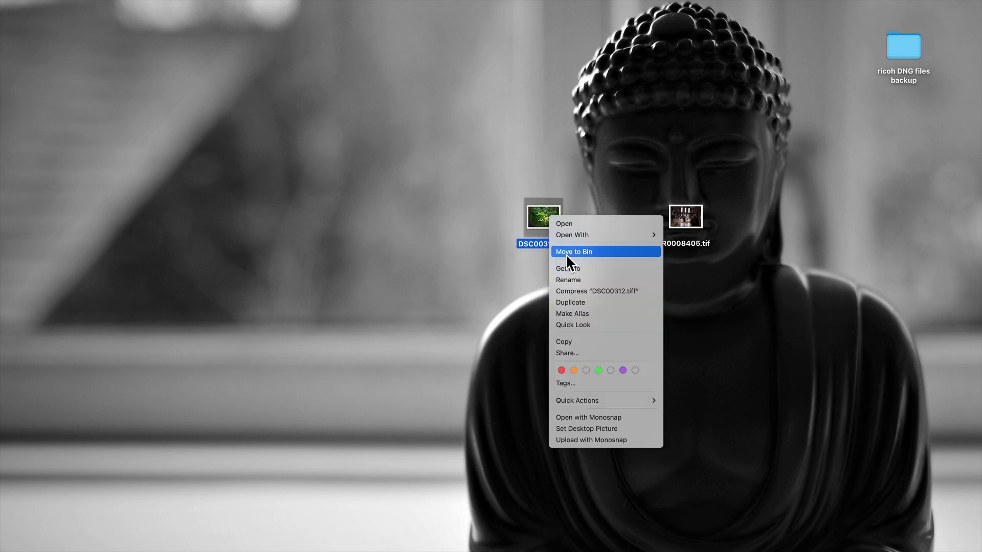
{"action": "left_click", "coordinate": [598, 269]}
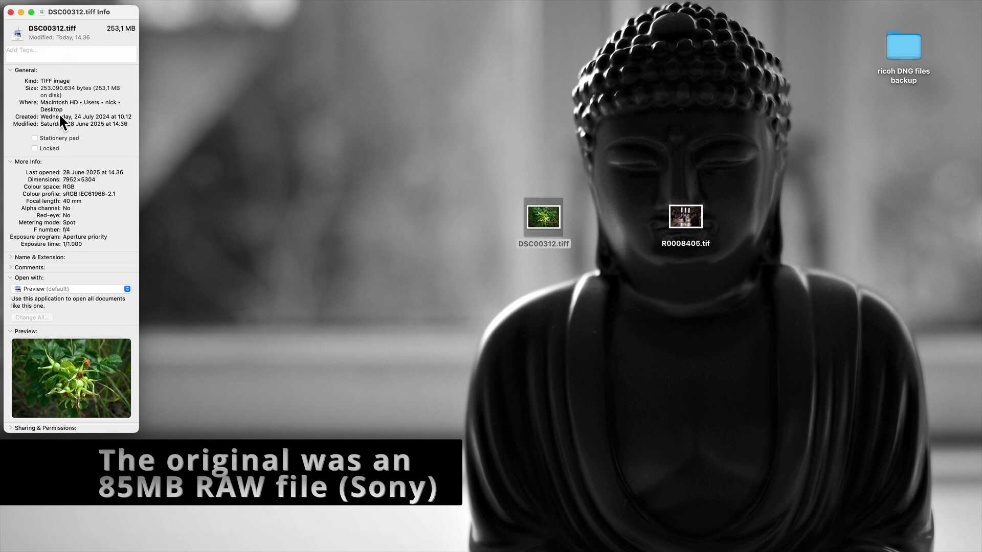
{"action": "left_click", "coordinate": [10, 12]}
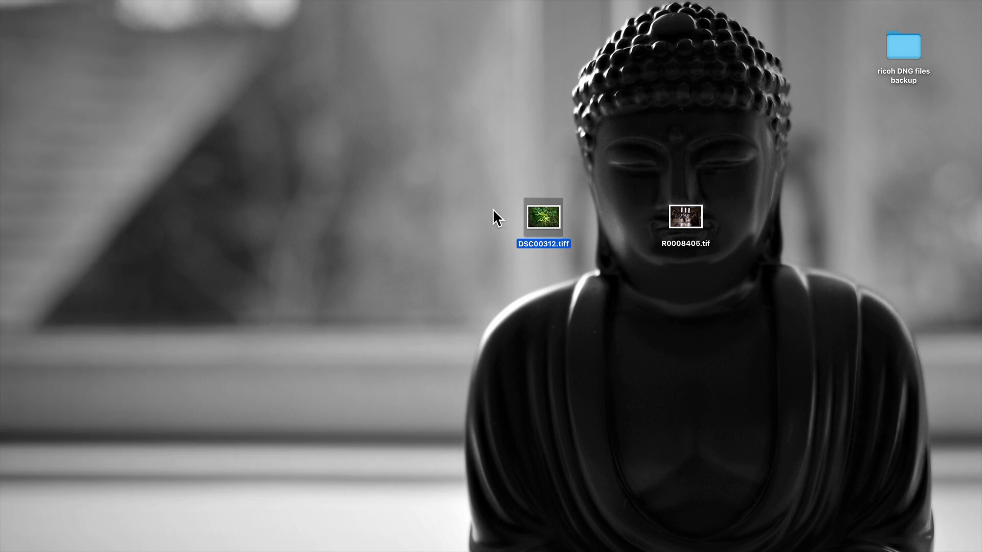
{"action": "double_click", "coordinate": [543, 219]}
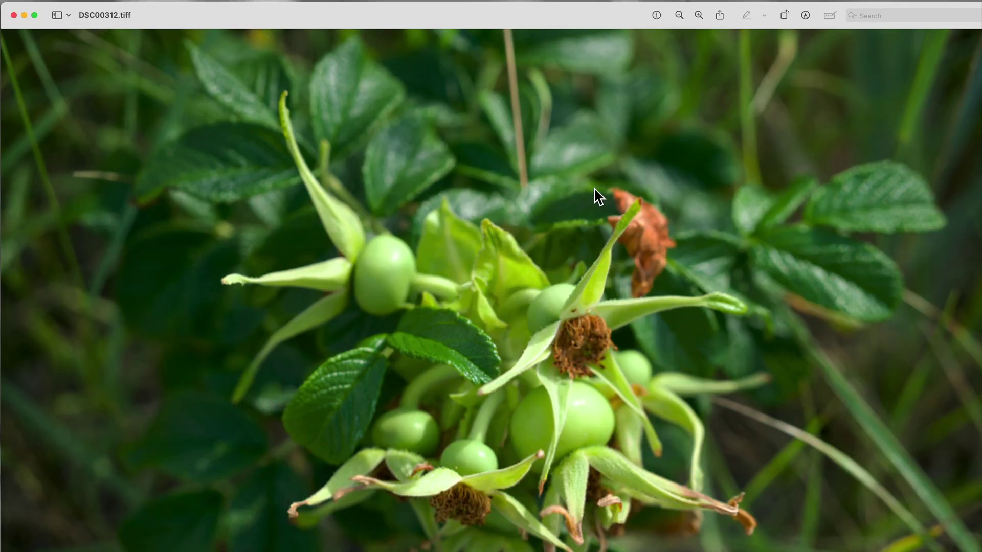
{"action": "left_click", "coordinate": [680, 18]}
{"action": "left_click", "coordinate": [680, 16]}
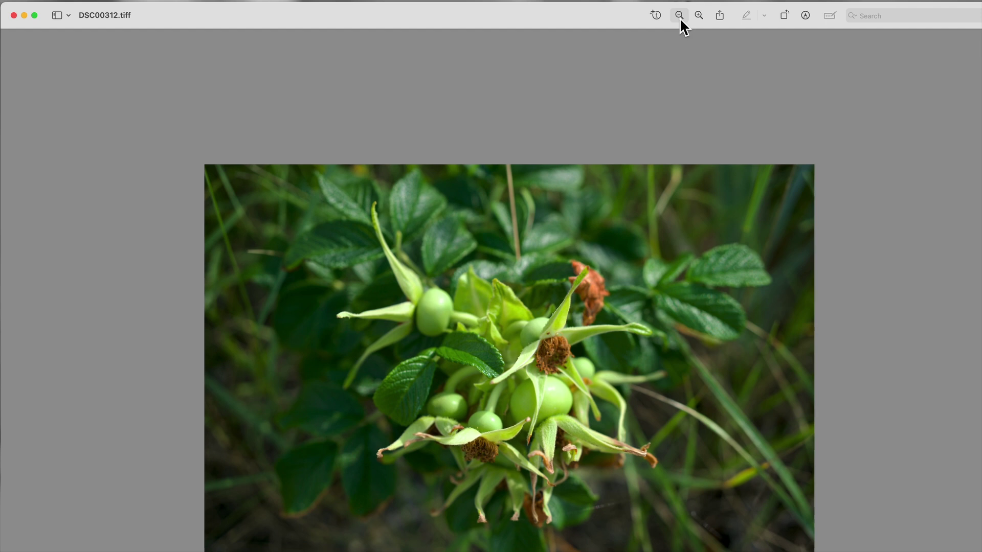
{"action": "left_click", "coordinate": [14, 16]}
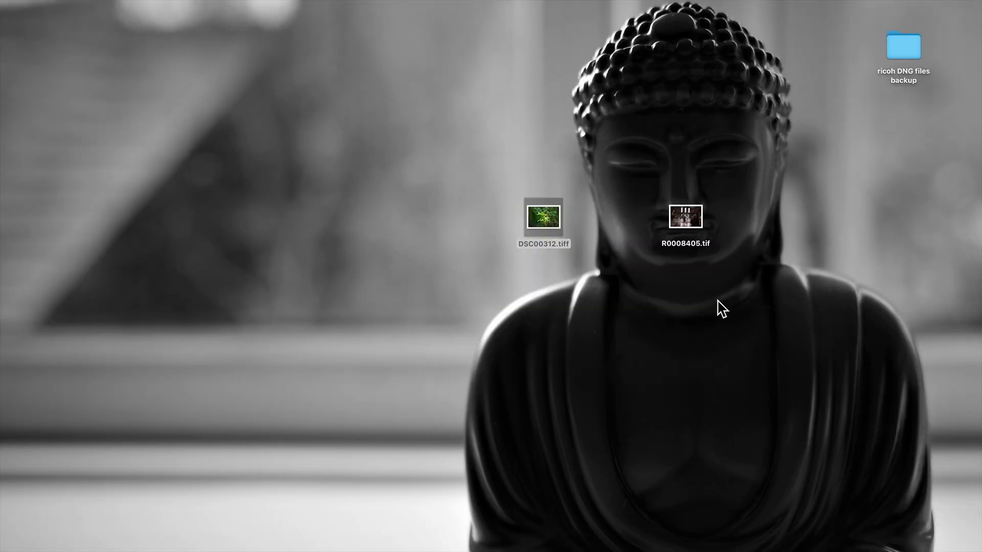